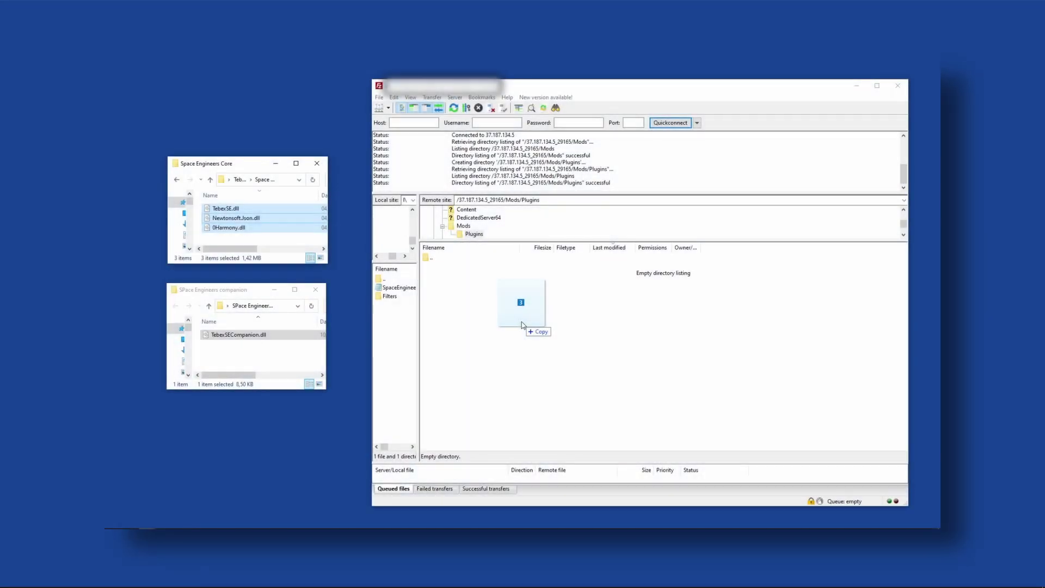
# - Upload the three Tebex DLLs to Mods/Plugins and change the second plugin line to TebexSECompanion.dll
pyautogui.moveTo(523, 318); pyautogui.dragTo(522, 323)
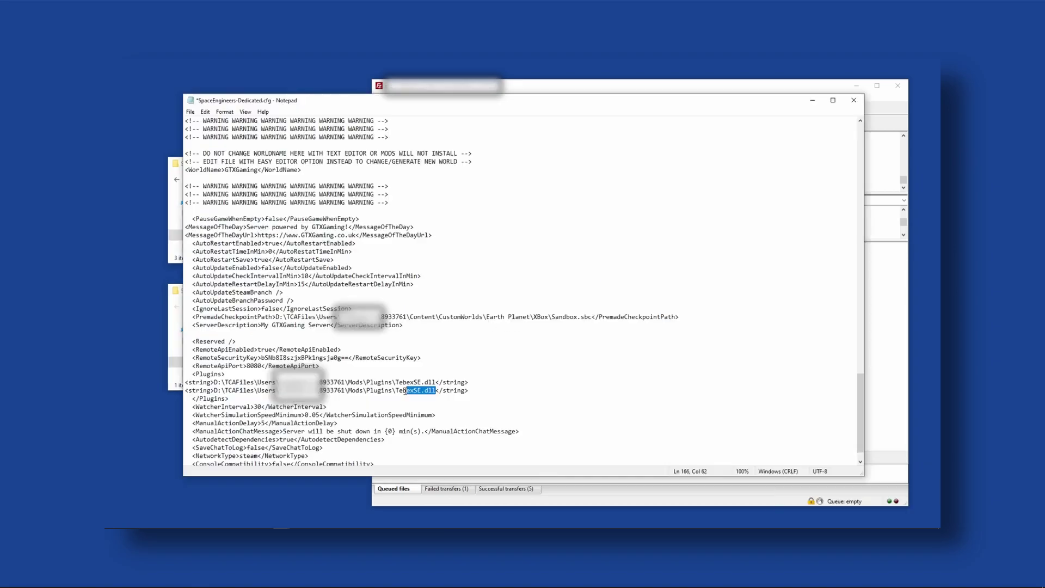
pyautogui.moveTo(407, 391); pyautogui.dragTo(395, 391)
pyautogui.write('TebexSECompanion.dll')
pyautogui.click(202, 399)
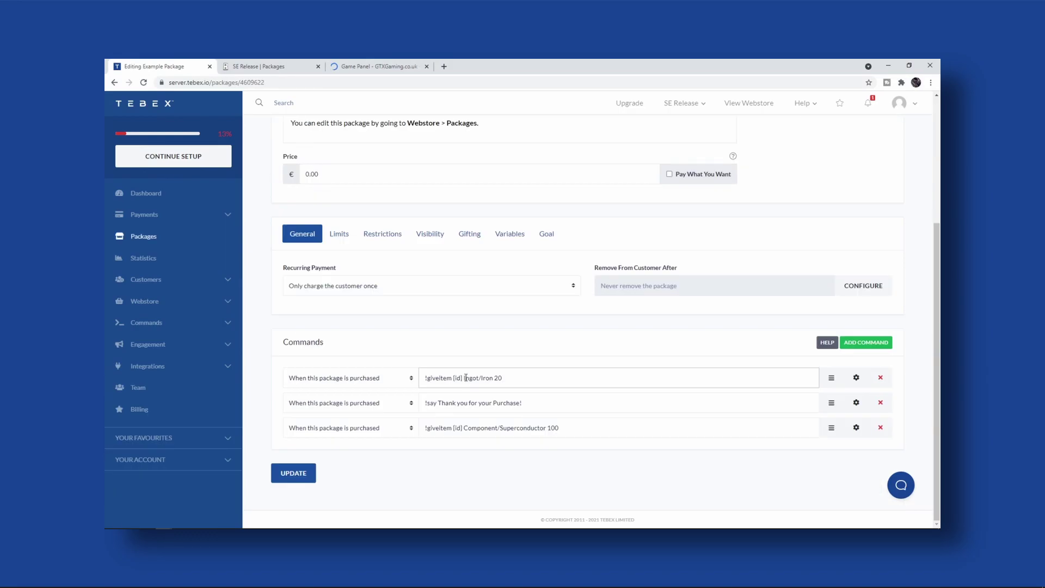
# - Select the word 'Ingot' in the !giveitem command
pyautogui.moveTo(464, 377); pyautogui.dragTo(478, 379)
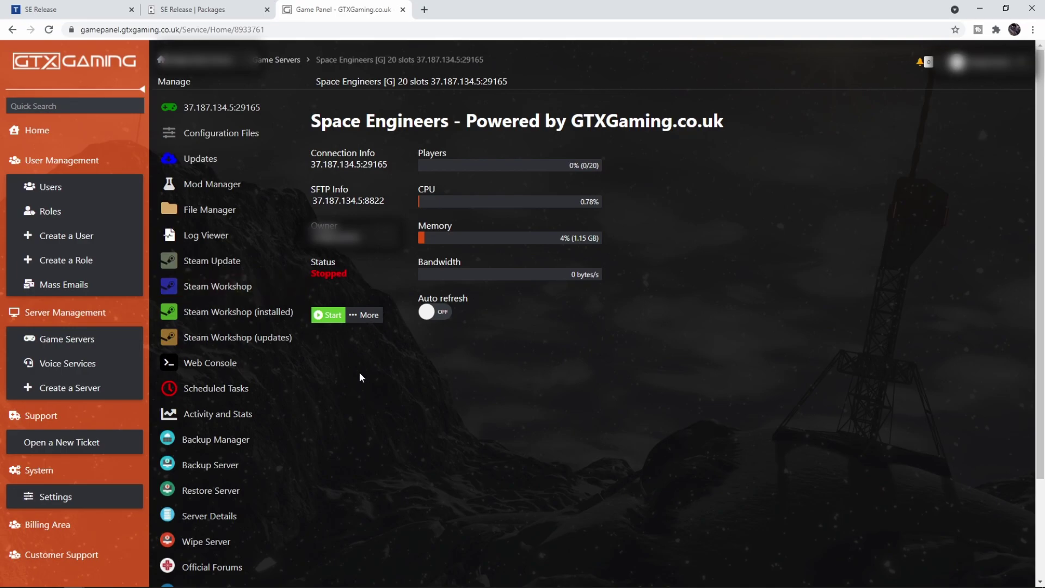
# - Open File Manager from the Space Engineers server's Manage list
pyautogui.click(204, 216)
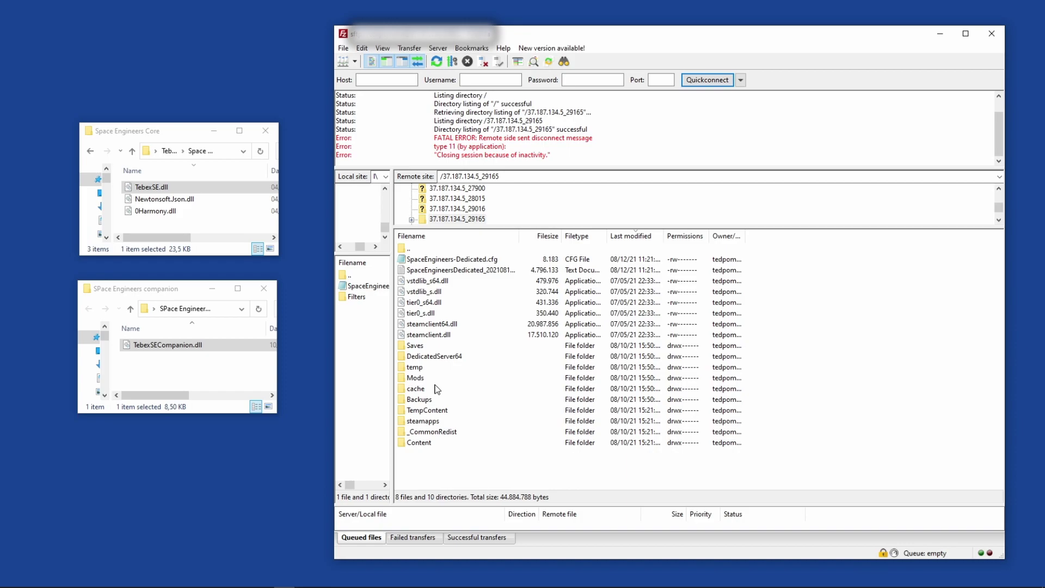
# - Create a folder named 'Plugins' inside the server's Mods folder and open it
pyautogui.click(416, 379)
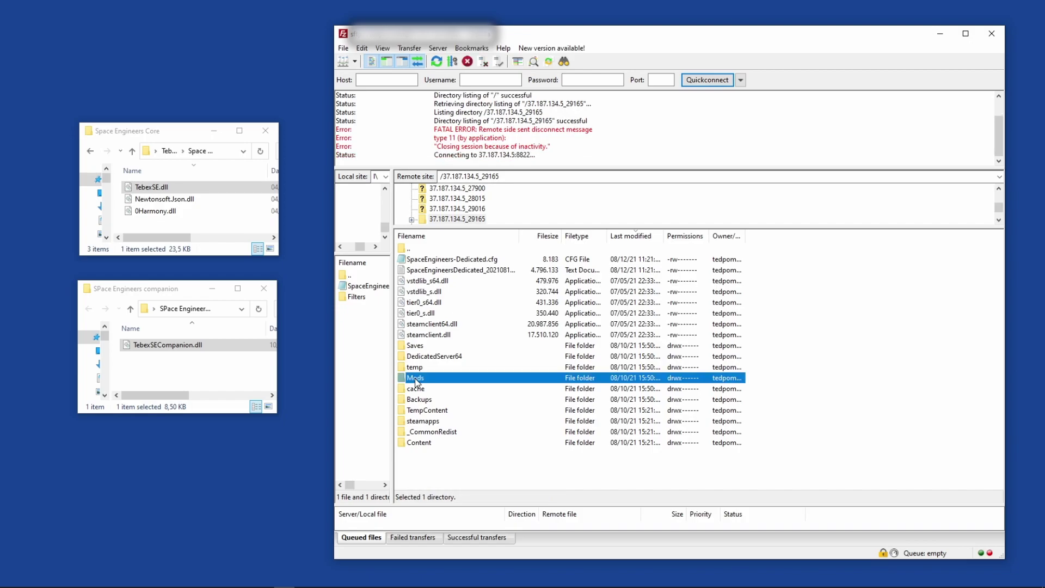
pyautogui.rightClick(475, 378)
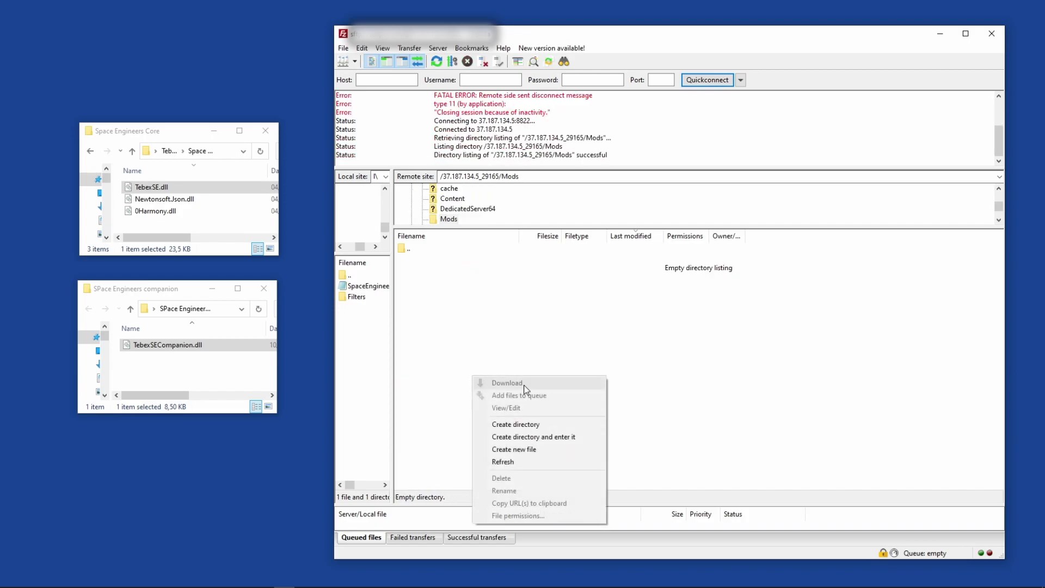
pyautogui.click(529, 424)
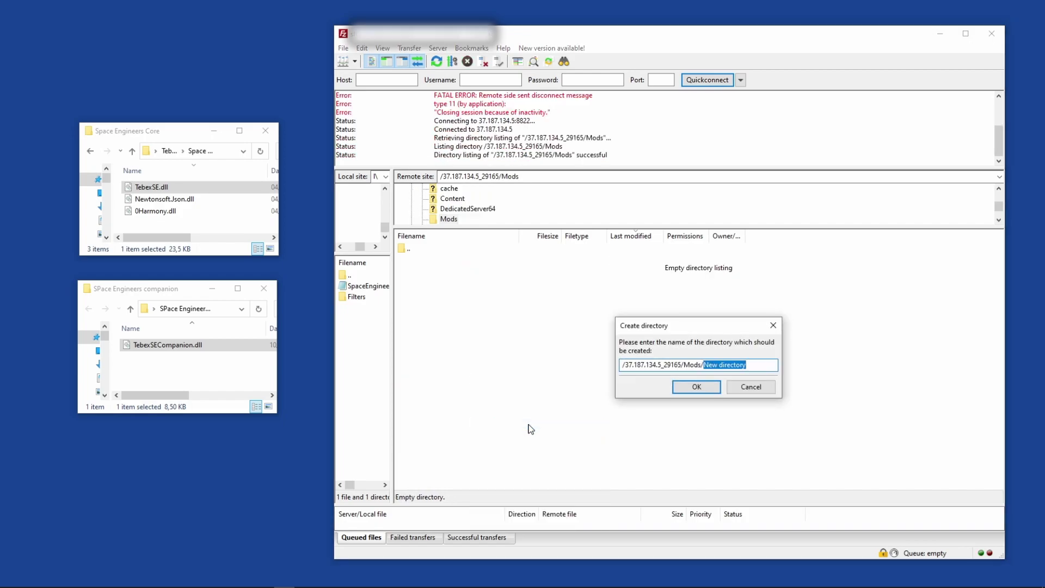
pyautogui.write('Plugins')
pyautogui.click(689, 387)
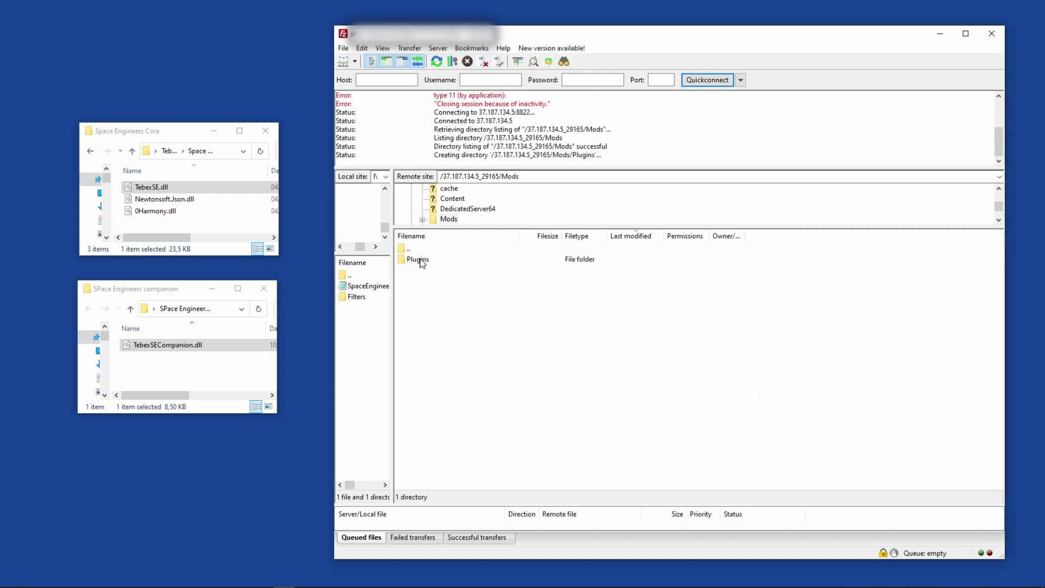
pyautogui.doubleClick(422, 263)
# - Upload the three core Tebex DLLs and TebexSECompanion.dll into Mods/Plugins
pyautogui.click(151, 187)
pyautogui.keyDown('shift'); pyautogui.click(155, 212); pyautogui.keyUp('shift')
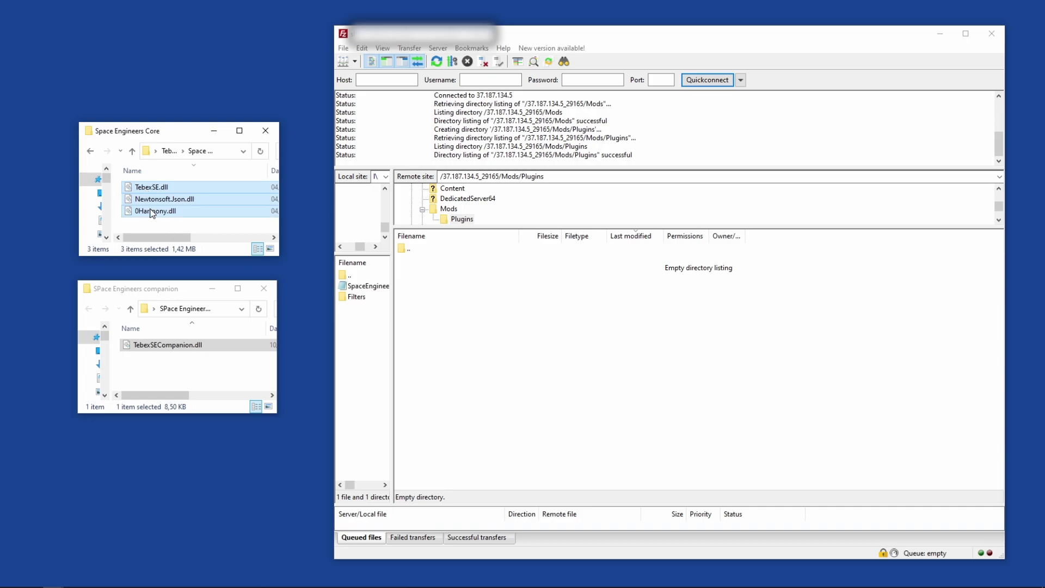
pyautogui.moveTo(156, 212); pyautogui.dragTo(522, 330)
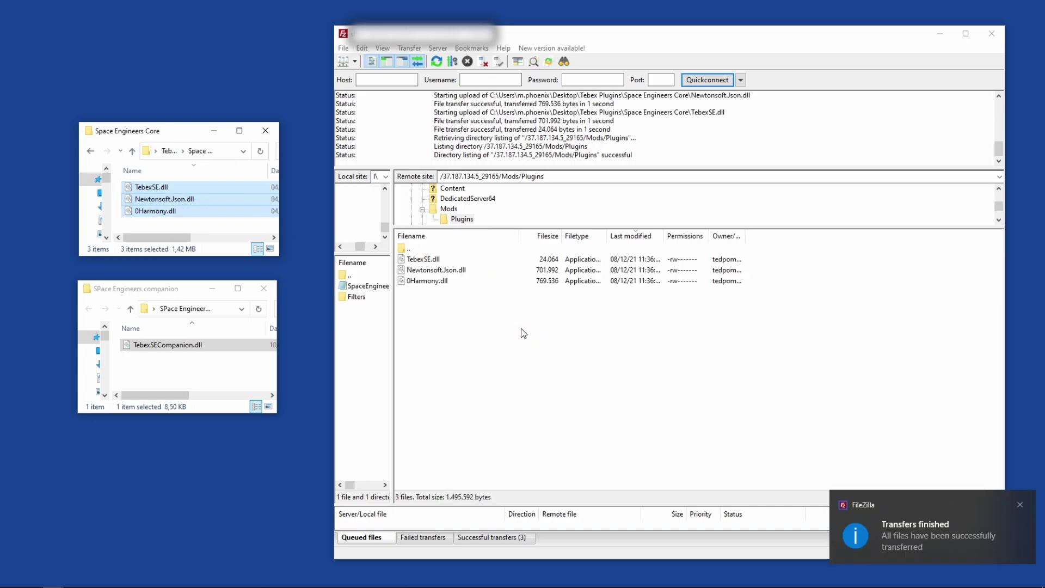
pyautogui.click(161, 343)
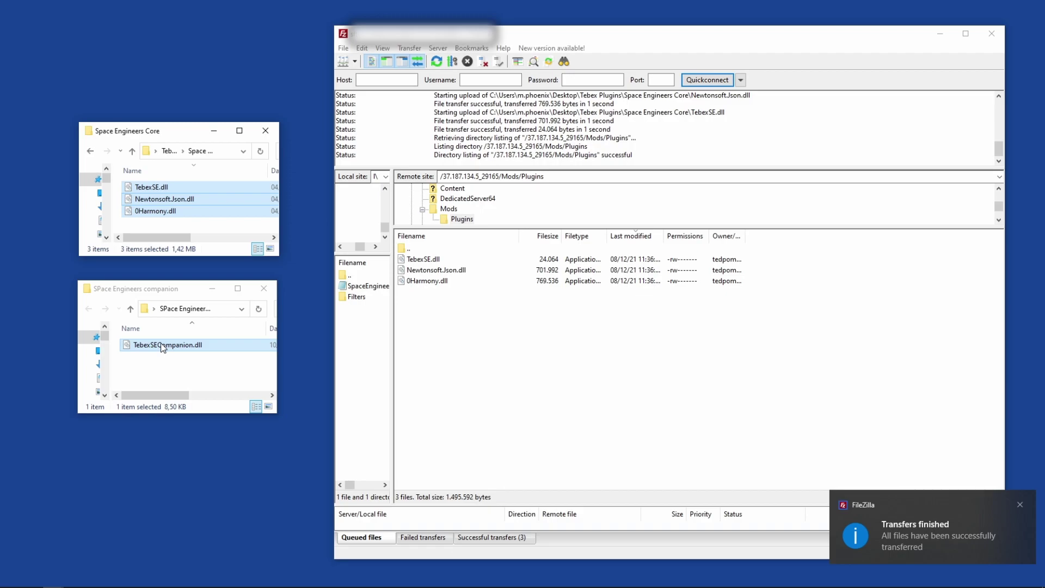
pyautogui.click(435, 299)
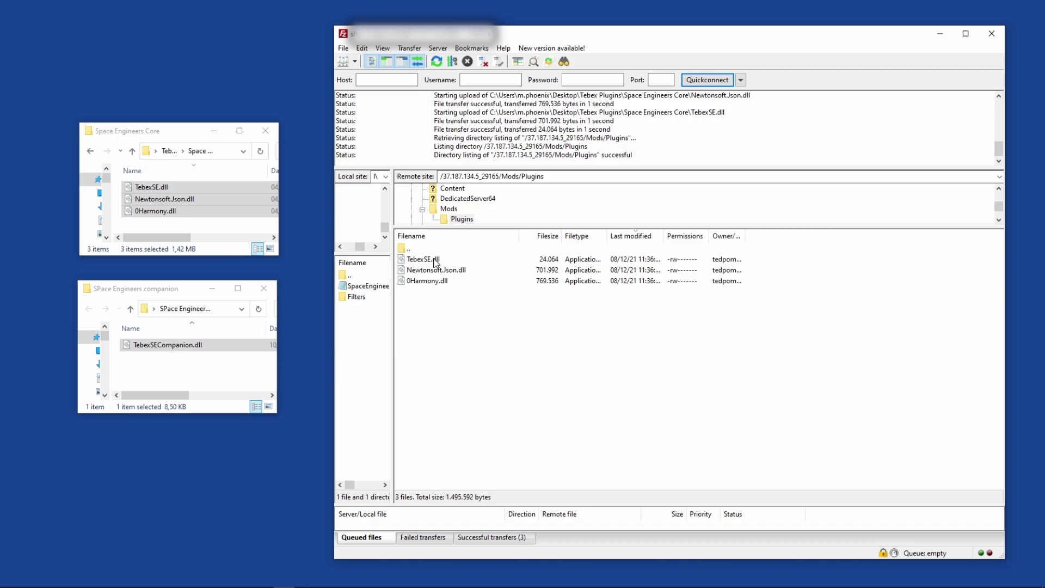
pyautogui.moveTo(161, 344); pyautogui.dragTo(501, 330)
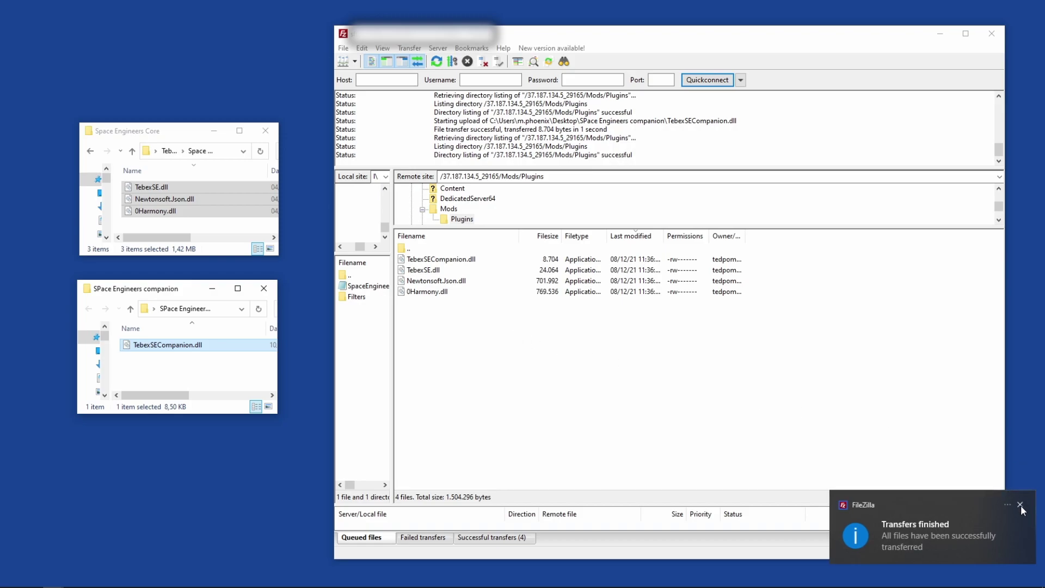
pyautogui.click(1020, 506)
pyautogui.press('BackSpace')
pyautogui.press('BackSpace')
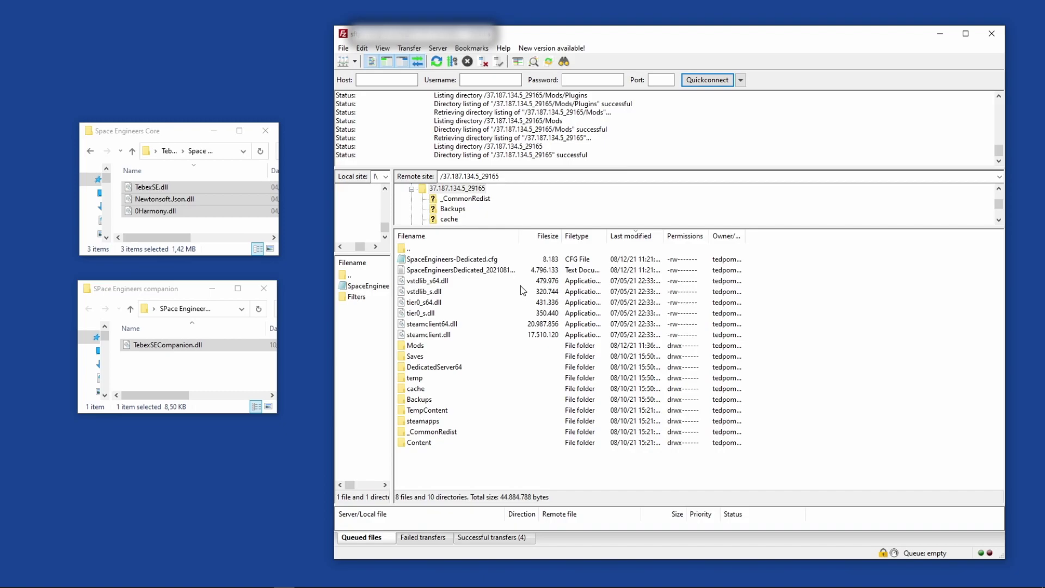
# - Drag SpaceEngineers-Dedicated.cfg from the server root onto the desktop
pyautogui.click(458, 261)
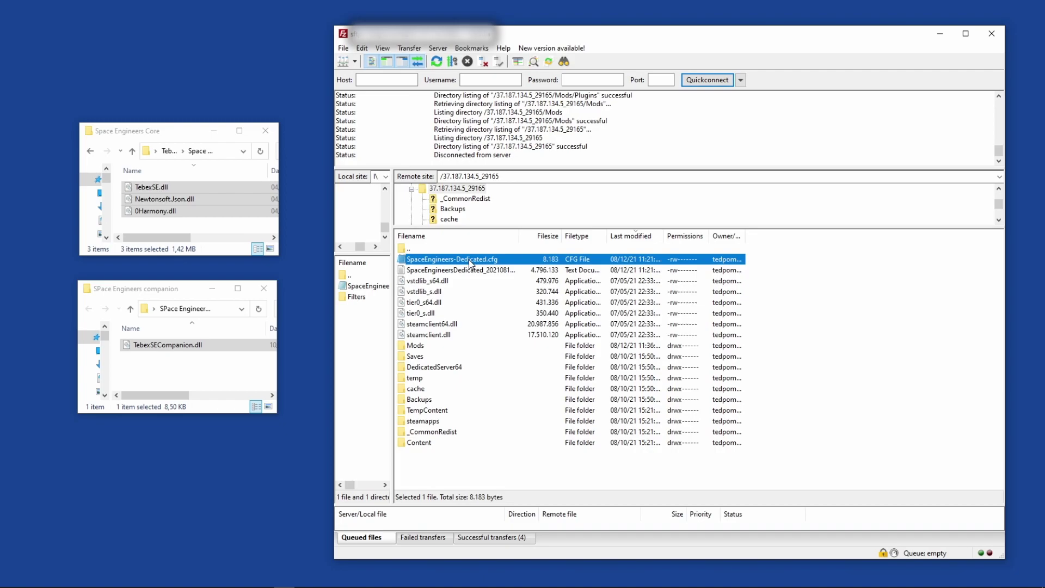
pyautogui.moveTo(470, 264); pyautogui.dragTo(239, 441)
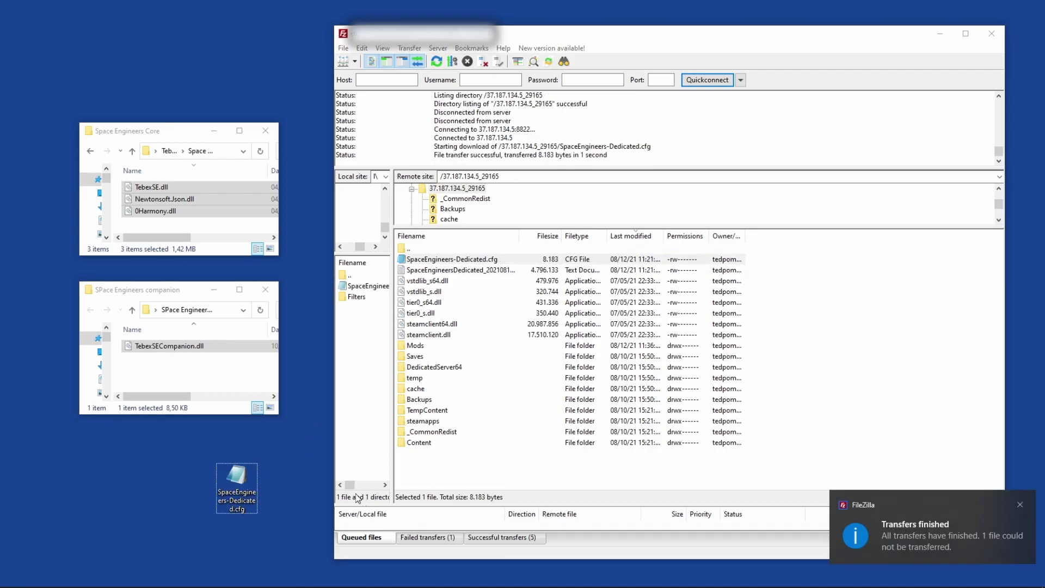
# - Open SpaceEngineers-Dedicated.cfg in Notepad and remove the slash from the self-closing <Plugins /> entry
pyautogui.doubleClick(226, 468)
pyautogui.scroll(-10, 327, 325)
pyautogui.scroll(-20, 327, 325)
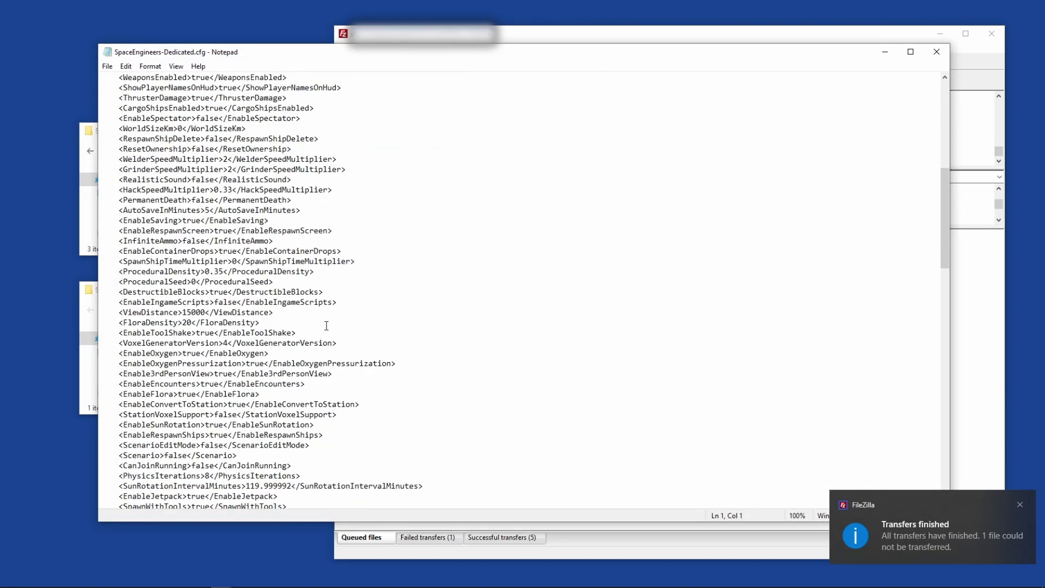
pyautogui.scroll(-9, 326, 326)
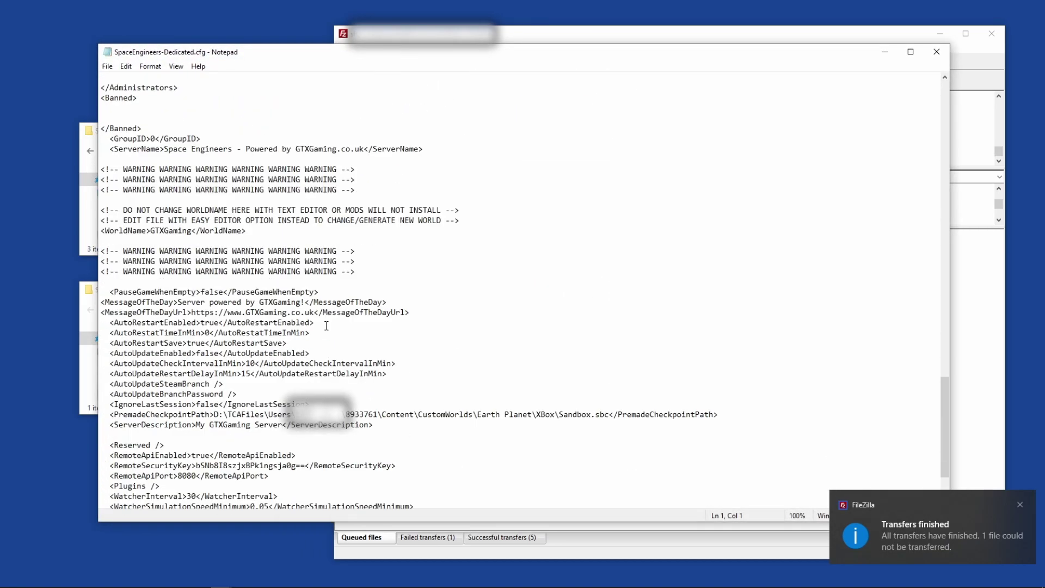
pyautogui.moveTo(160, 394); pyautogui.dragTo(115, 394)
pyautogui.click(151, 394)
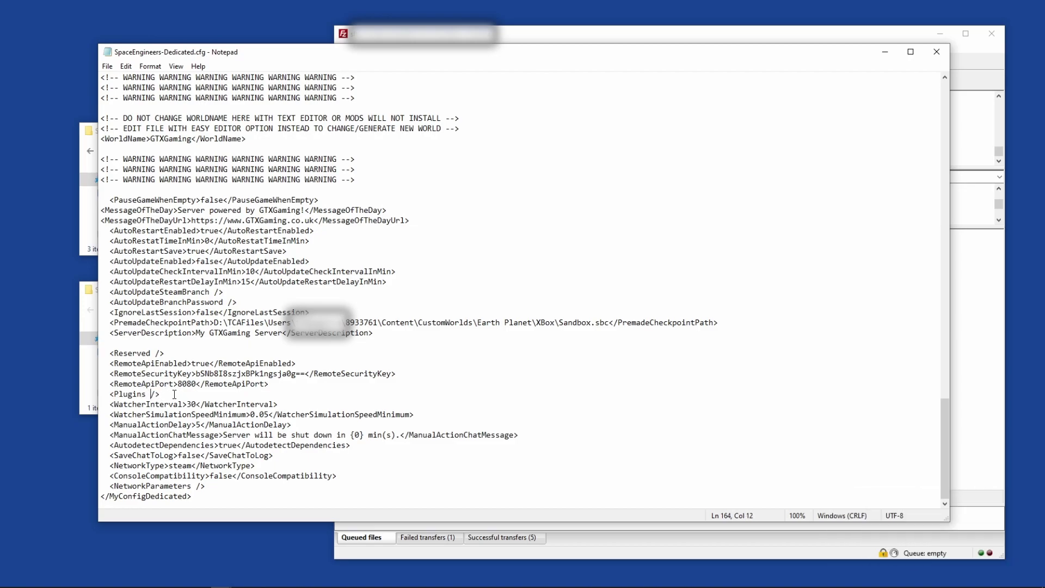
pyautogui.press('Delete')
pyautogui.press('BackSpace')
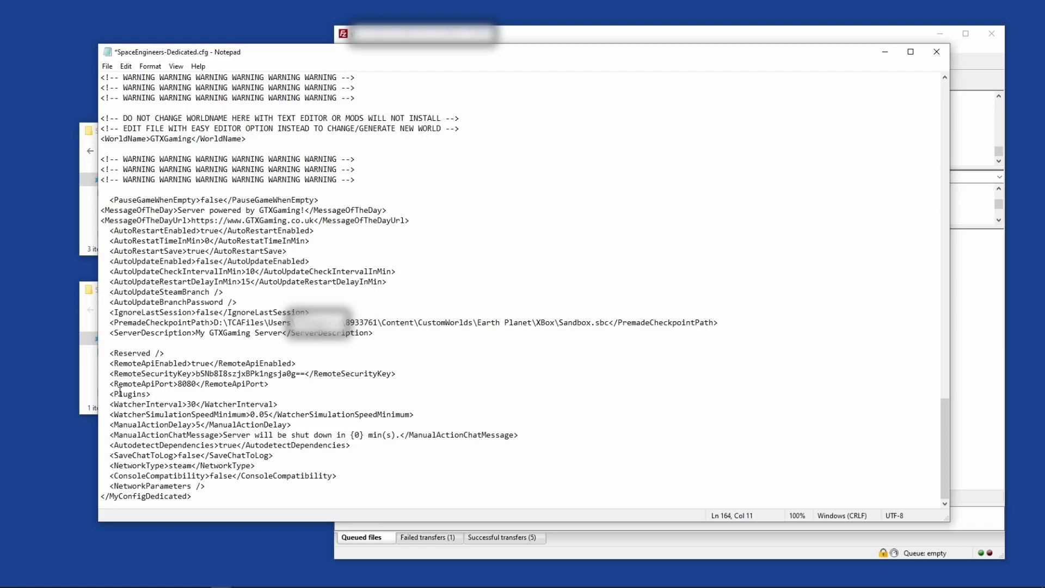
# - Rebuild it as separate <Plugins> and </Plugins> tags with a blank line between them
pyautogui.click(114, 393)
pyautogui.write('/')
pyautogui.press('Left')
pyautogui.press('Left')
pyautogui.press('Return')
pyautogui.press('Return')
pyautogui.click(129, 393)
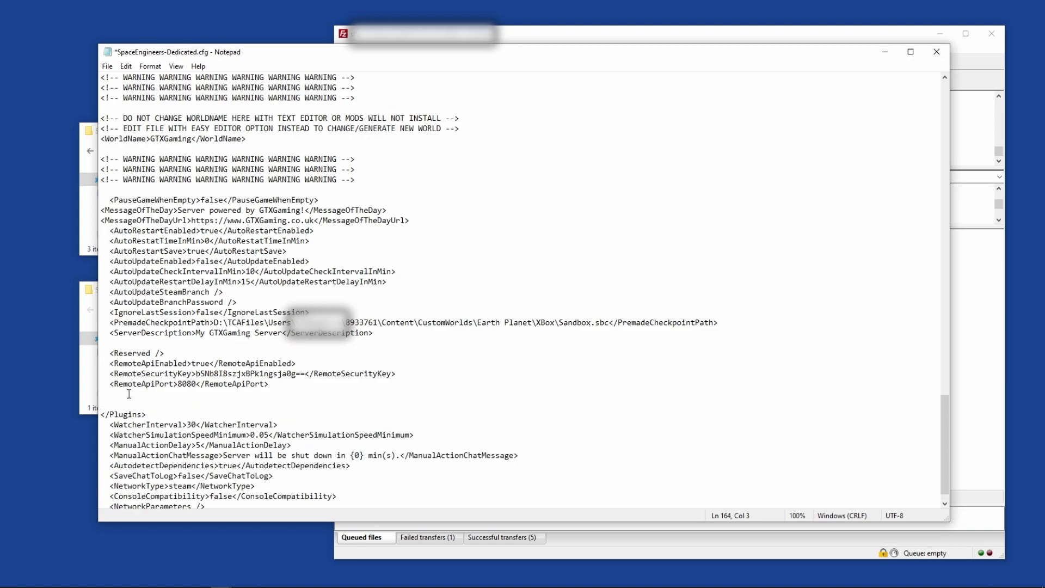
pyautogui.write('<Plugins>')
pyautogui.click(101, 414)
pyautogui.click(123, 403)
# - Copy the server's base folder path from the checkpoint path line
pyautogui.click(228, 332)
pyautogui.moveTo(214, 322); pyautogui.dragTo(381, 323)
pyautogui.rightClick(379, 327)
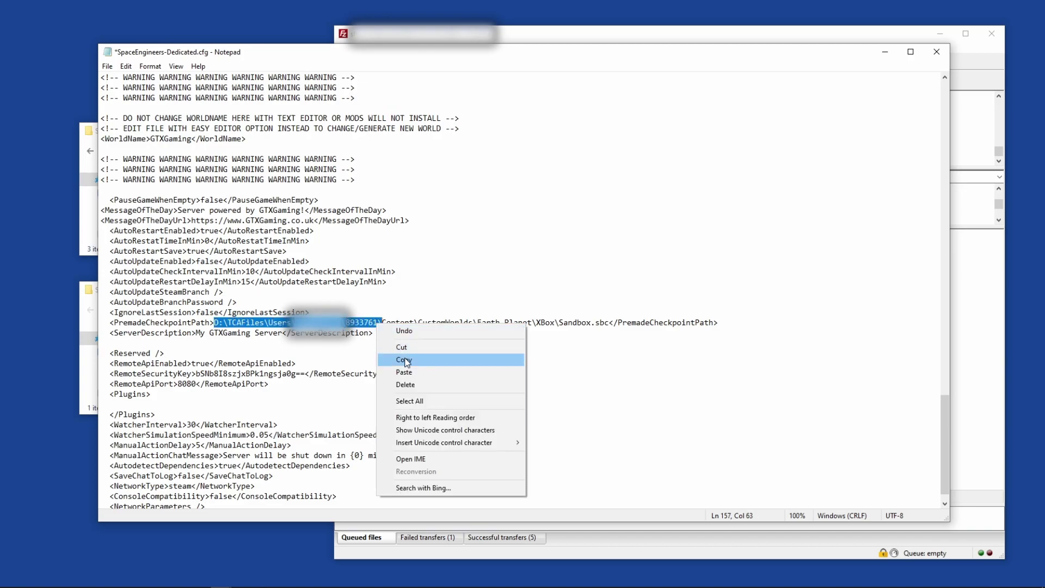
pyautogui.click(405, 361)
pyautogui.click(390, 323)
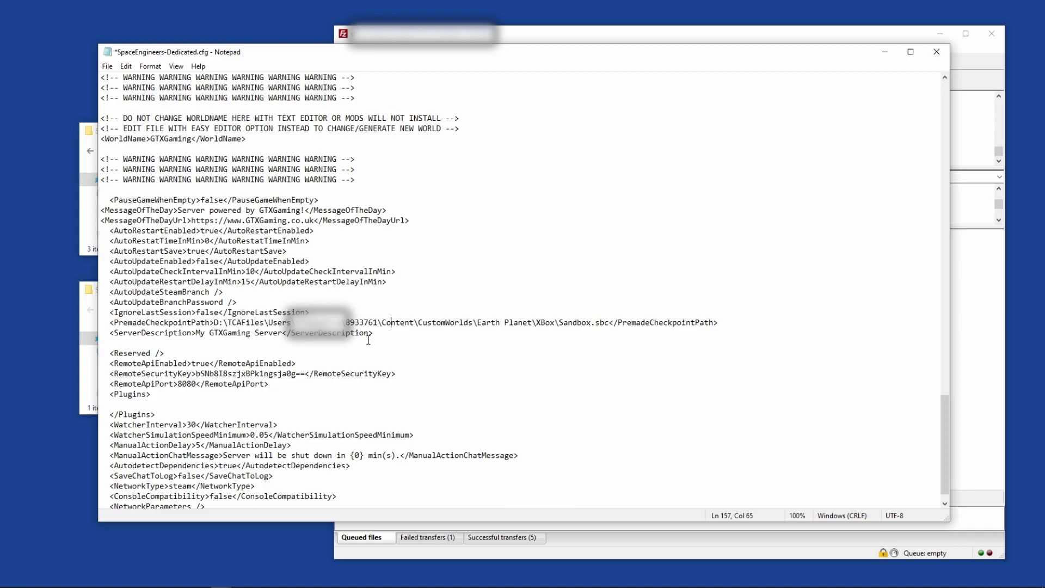
pyautogui.keyDown('shift'); pyautogui.click(214, 322); pyautogui.keyUp('shift')
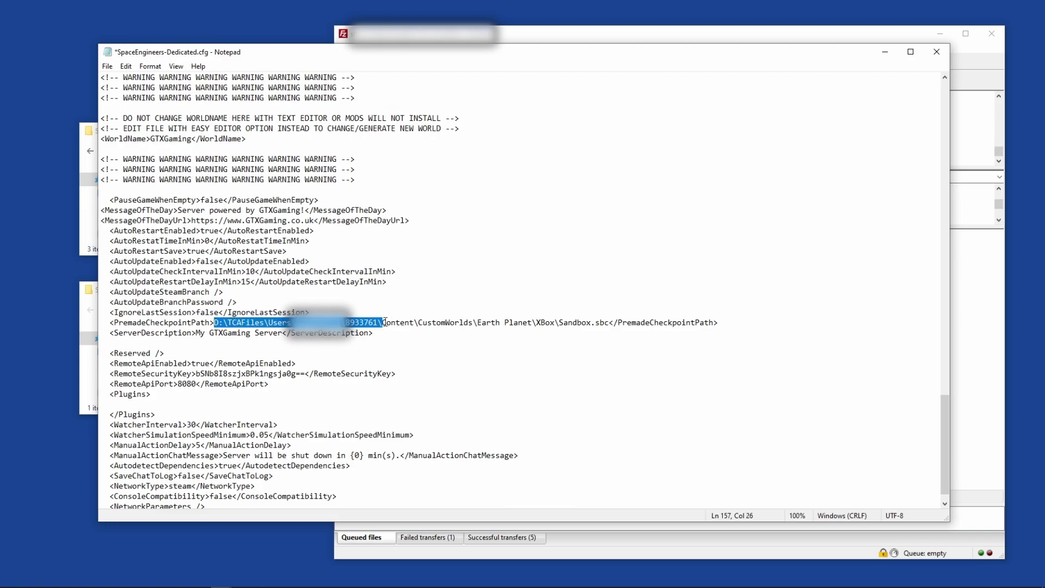
# - Add a <string> plugin entry with the base path plus Mods\Plugins\TebexSE.dll
pyautogui.click(150, 404)
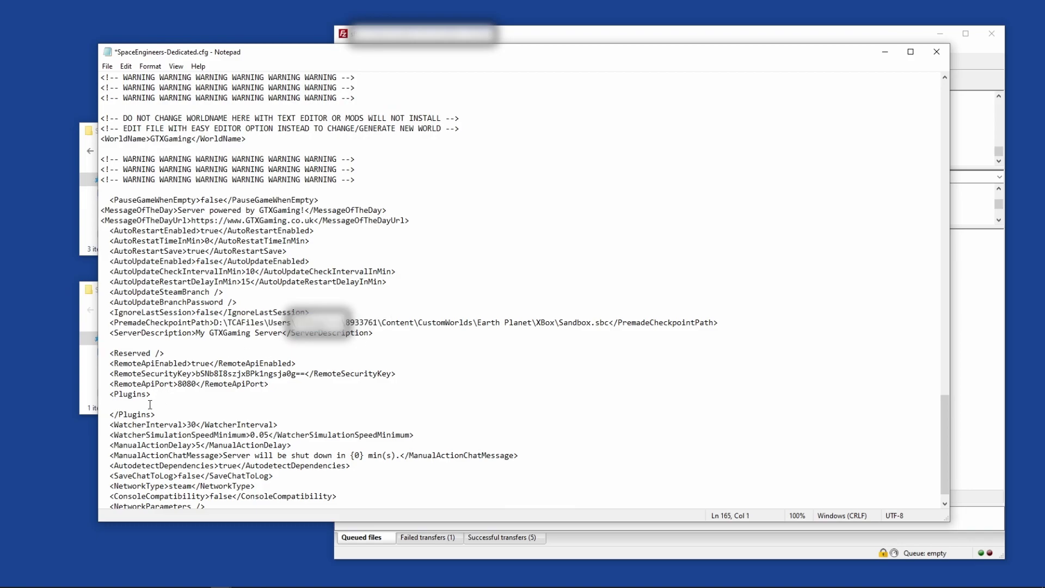
pyautogui.write('<string></string>')
pyautogui.click(137, 404)
pyautogui.hotkey('ctrl', 'v')
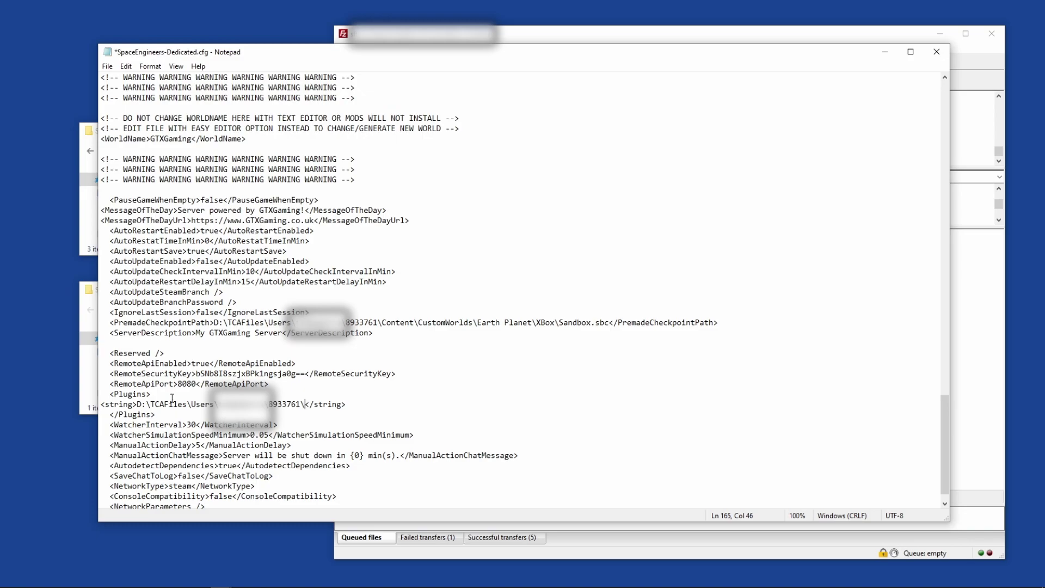
pyautogui.write('Mods\\Plugins\\')
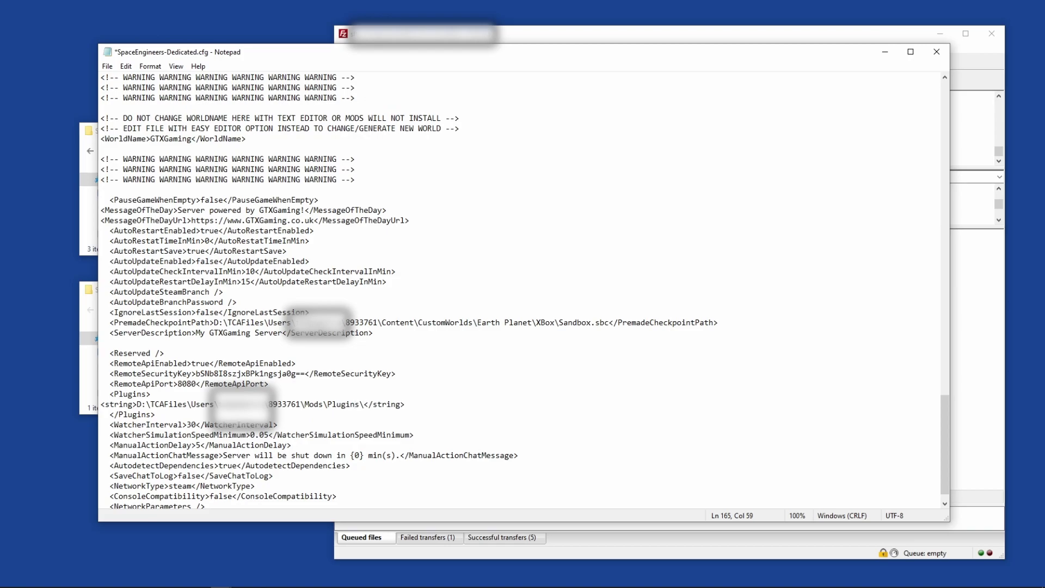
pyautogui.click(88, 206)
pyautogui.click(151, 186)
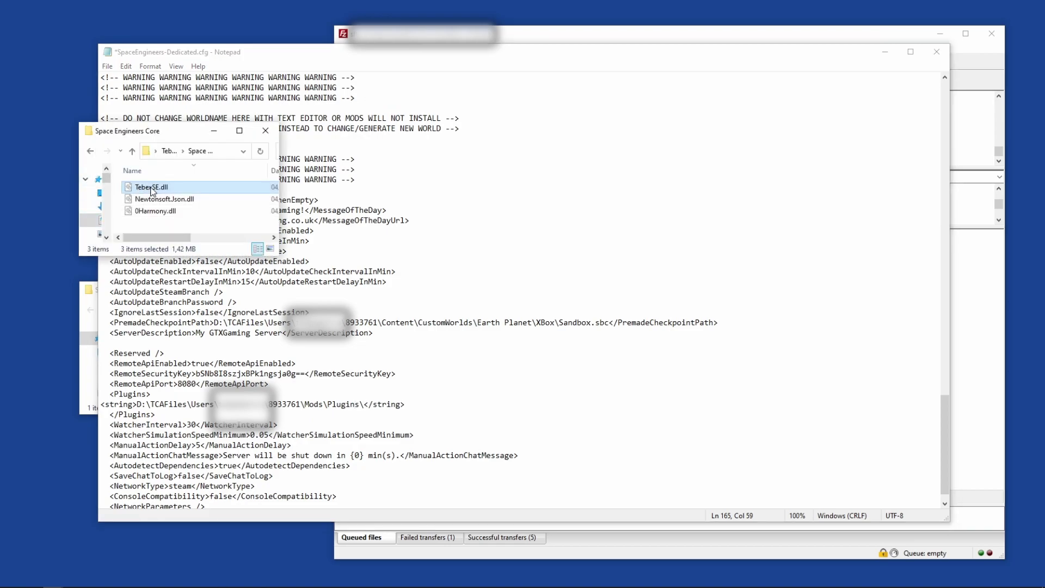
pyautogui.rightClick(148, 187)
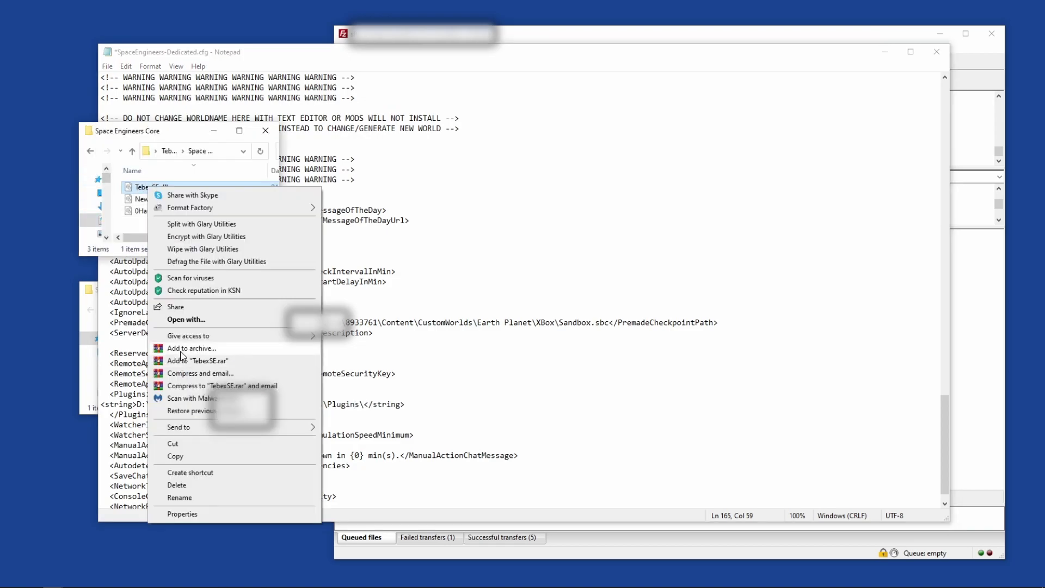
pyautogui.click(180, 498)
pyautogui.click(362, 404)
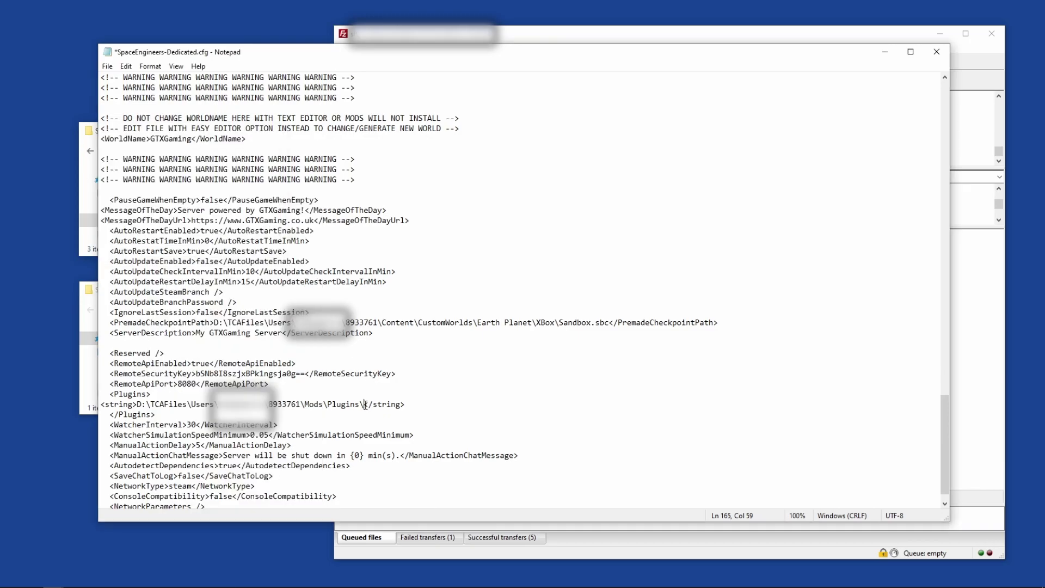
pyautogui.hotkey('ctrl', 'v')
# - Duplicate the plugin line and change the copy's file name to TebexSECompanion.dll
pyautogui.moveTo(456, 407); pyautogui.dragTo(104, 408)
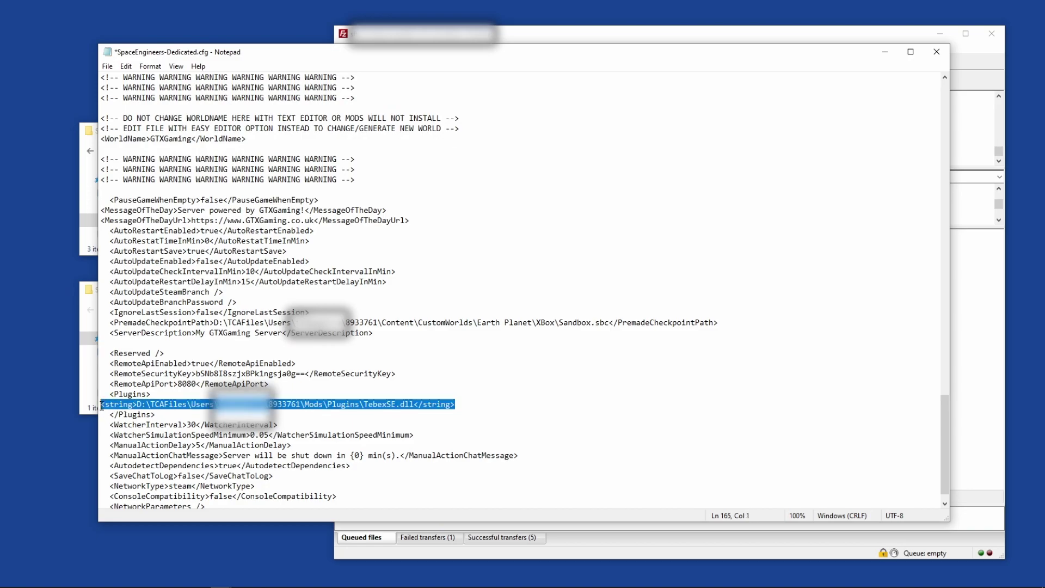
pyautogui.click(465, 403)
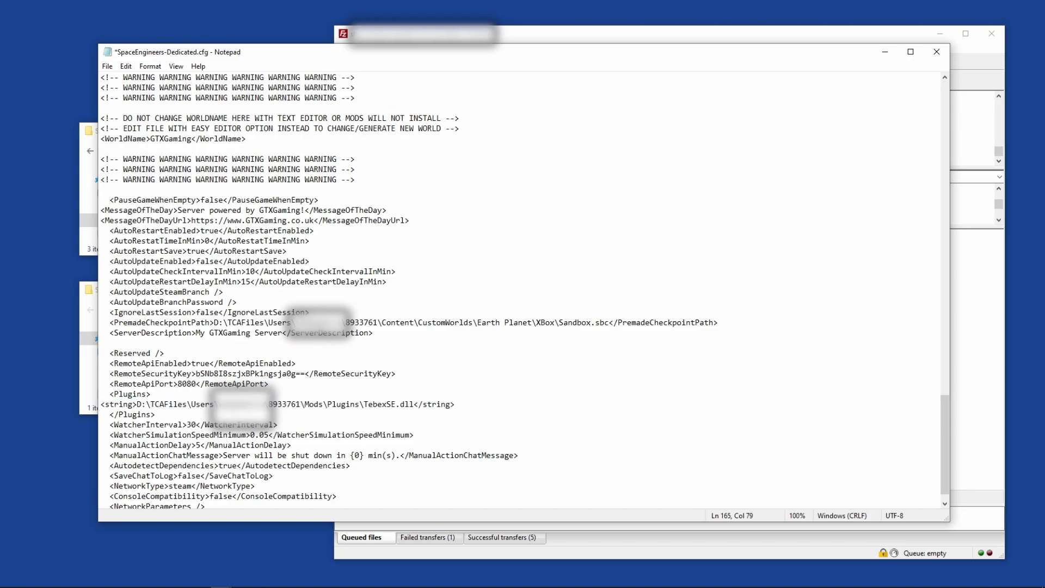
pyautogui.press('Return')
pyautogui.hotkey('ctrl', 'v')
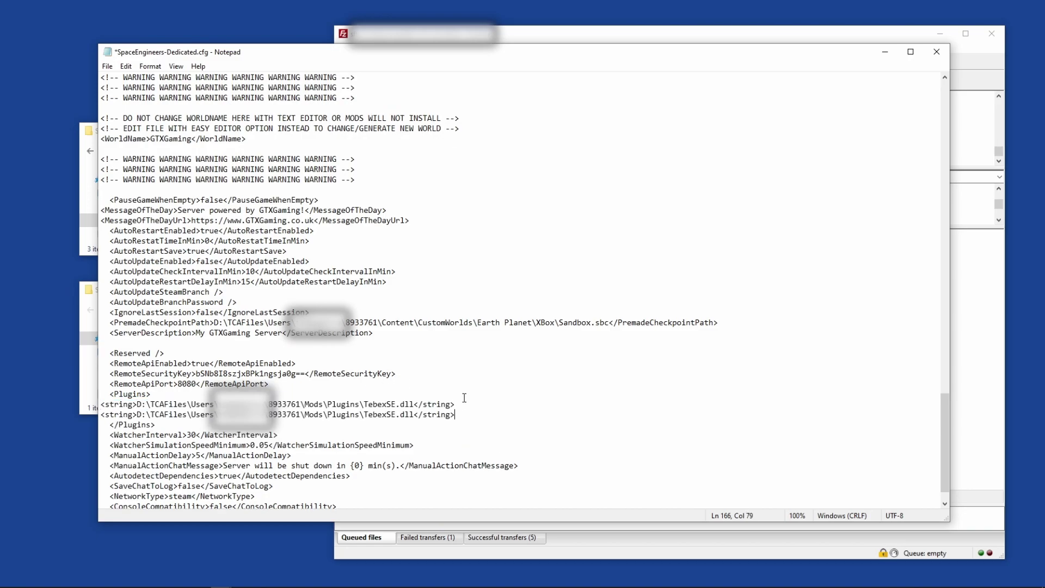
pyautogui.click(89, 378)
pyautogui.rightClick(163, 347)
pyautogui.click(180, 322)
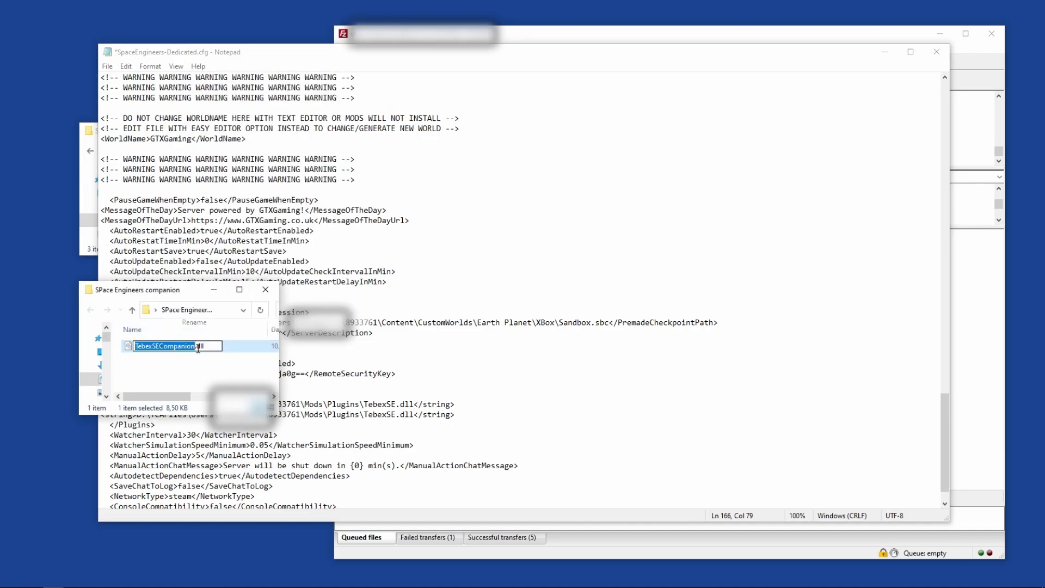
pyautogui.moveTo(211, 346); pyautogui.dragTo(126, 346)
pyautogui.rightClick(157, 348)
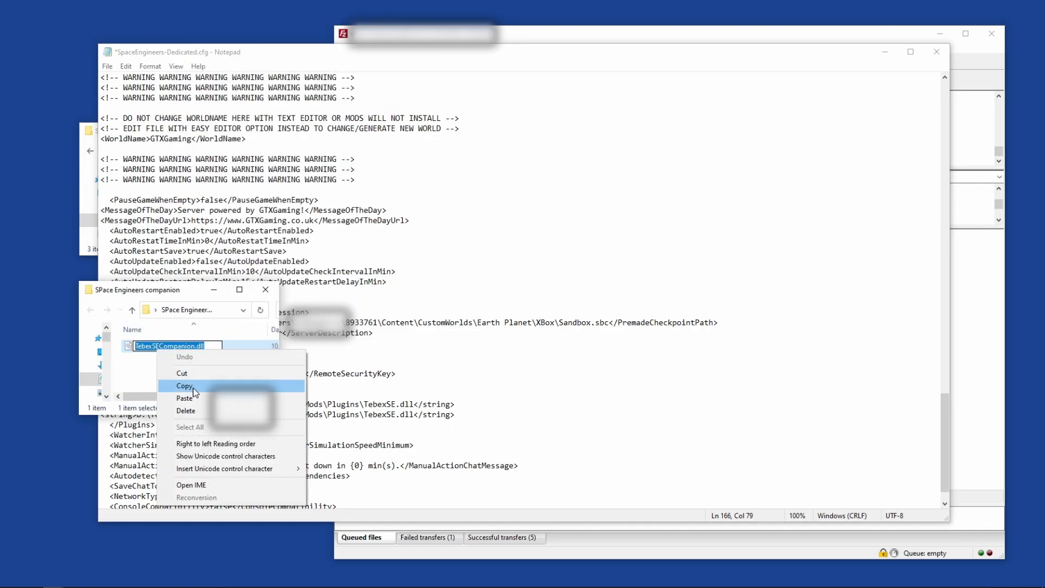
pyautogui.click(175, 386)
pyautogui.moveTo(414, 414); pyautogui.dragTo(362, 414)
pyautogui.hotkey('ctrl', 'v')
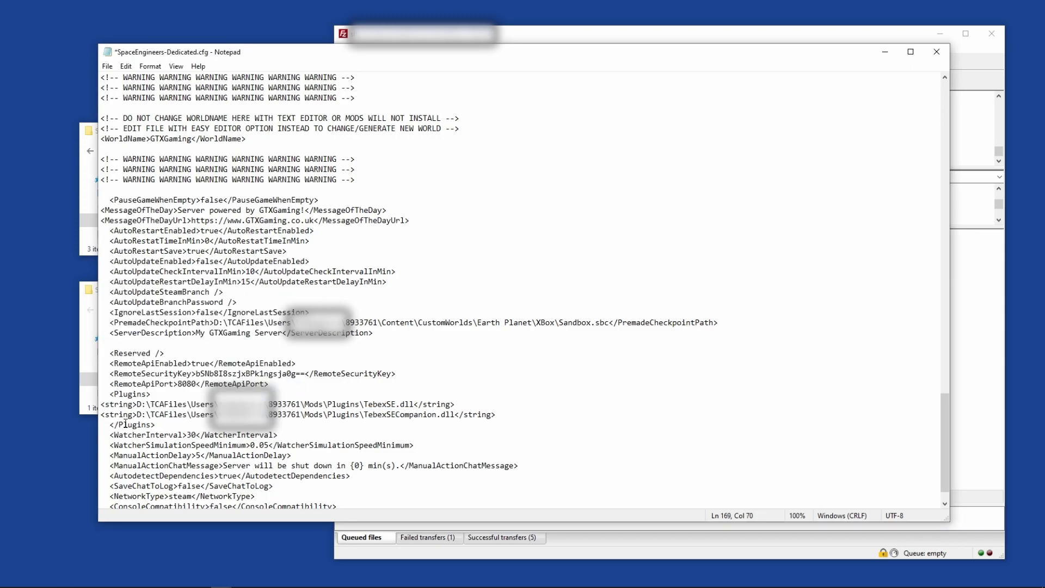
# - Save the edited SpaceEngineers-Dedicated.cfg and close Notepad
pyautogui.click(123, 425)
pyautogui.click(132, 393)
pyautogui.moveTo(267, 404); pyautogui.dragTo(428, 414)
pyautogui.click(435, 446)
pyautogui.click(107, 66)
pyautogui.click(131, 119)
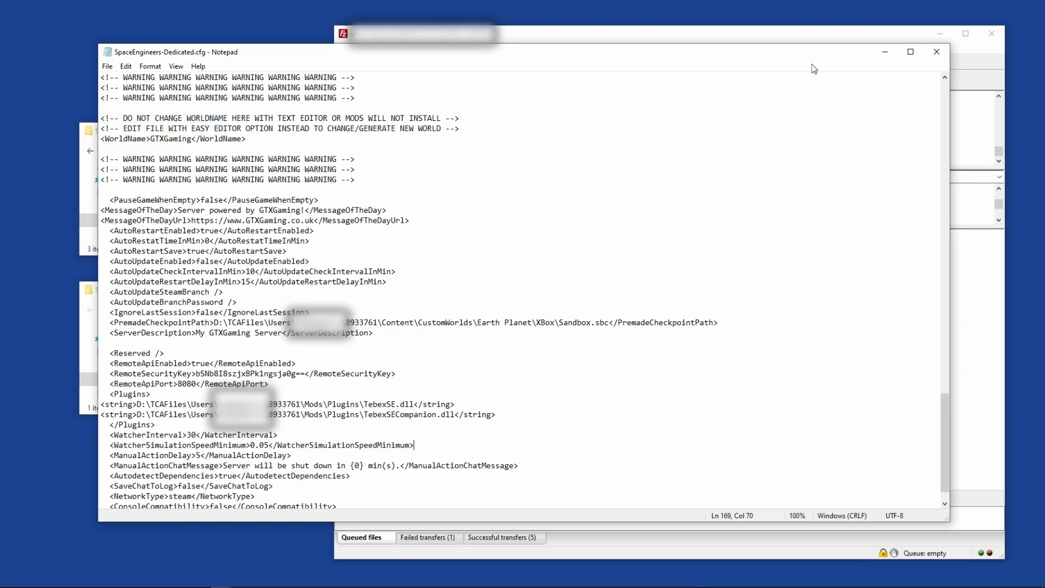
pyautogui.click(935, 52)
# - Upload the edited config to the server root, overwriting the existing SpaceEngineers-Dedicated.cfg
pyautogui.moveTo(228, 478); pyautogui.dragTo(814, 327)
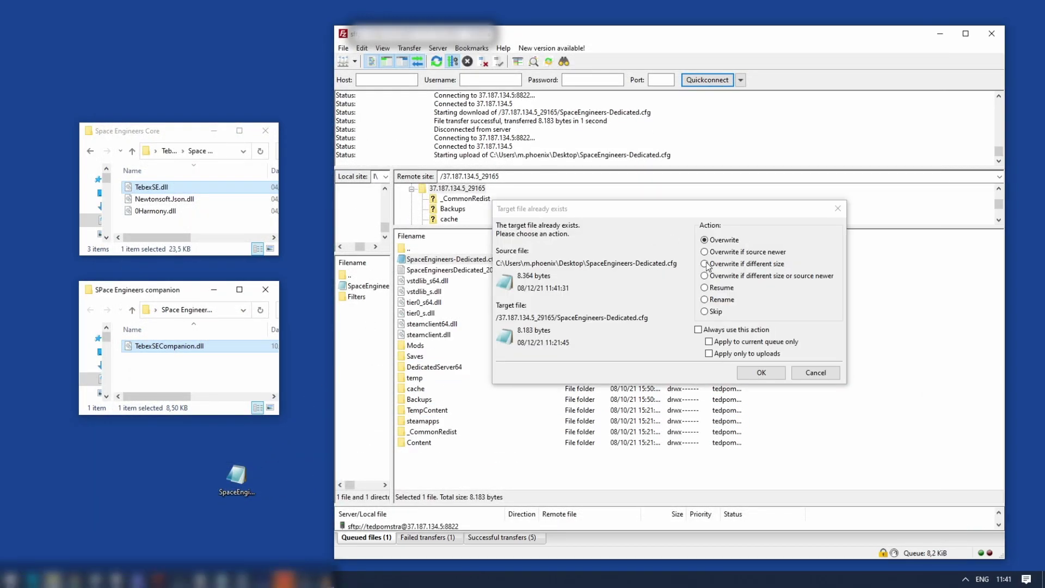
pyautogui.click(762, 372)
pyautogui.moveTo(235, 478); pyautogui.dragTo(51, 58)
pyautogui.click(163, 496)
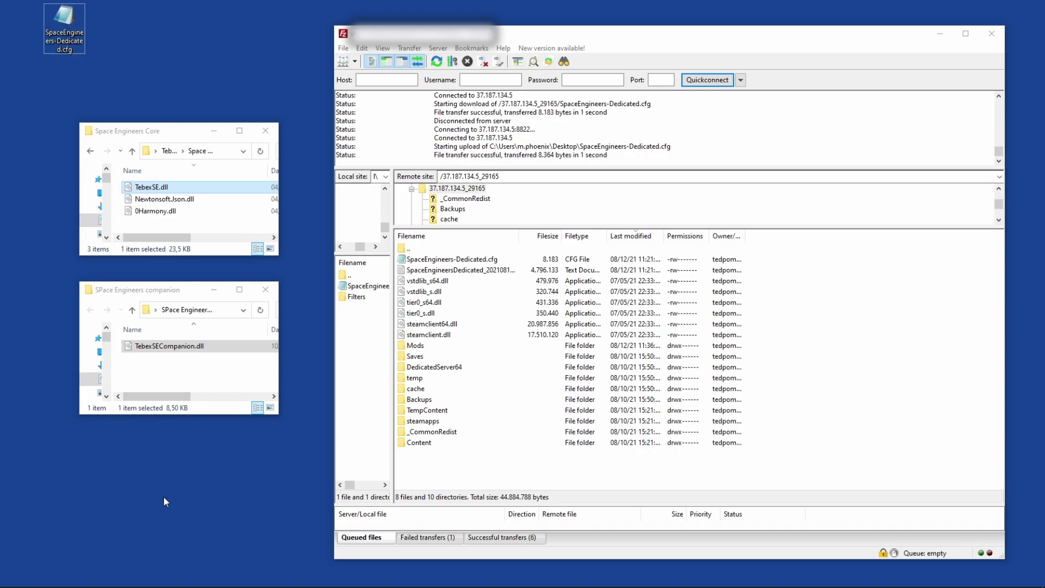
# - Paste a TebexSE.cfg copy onto the desktop, open it, and place the caret in the TebexSecret tags
pyautogui.hotkey('ctrl', 'v')
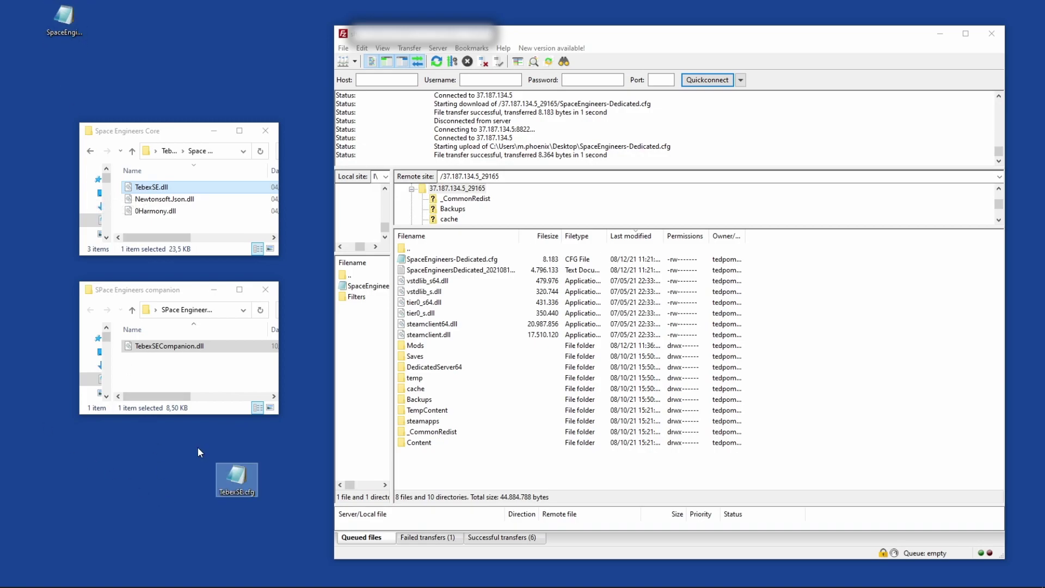
pyautogui.click(278, 505)
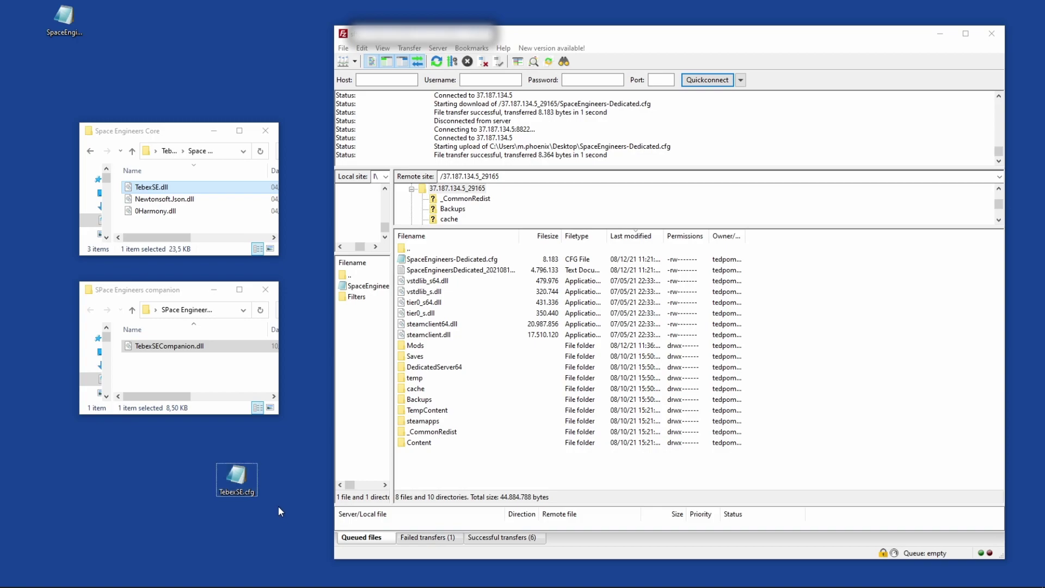
pyautogui.doubleClick(229, 479)
pyautogui.click(223, 98)
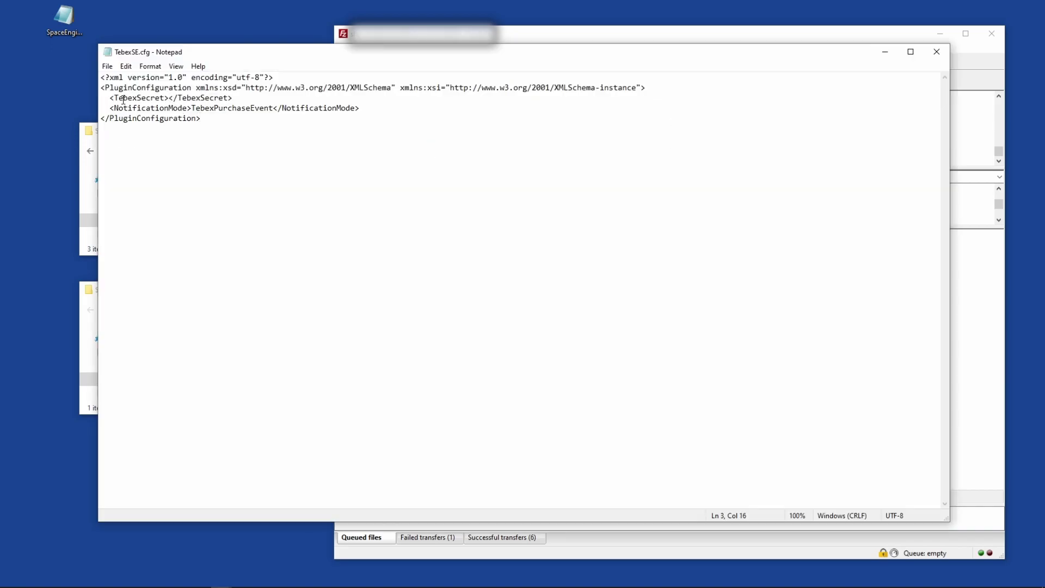
pyautogui.click(115, 98)
pyautogui.hotkey('shift', 'End')
pyautogui.click(253, 152)
pyautogui.click(169, 98)
# - Create a plugin-type Tebex game server named Space Engineers Vanilla and copy its TebexSecret line
pyautogui.hotkey('alt', 'Tab')
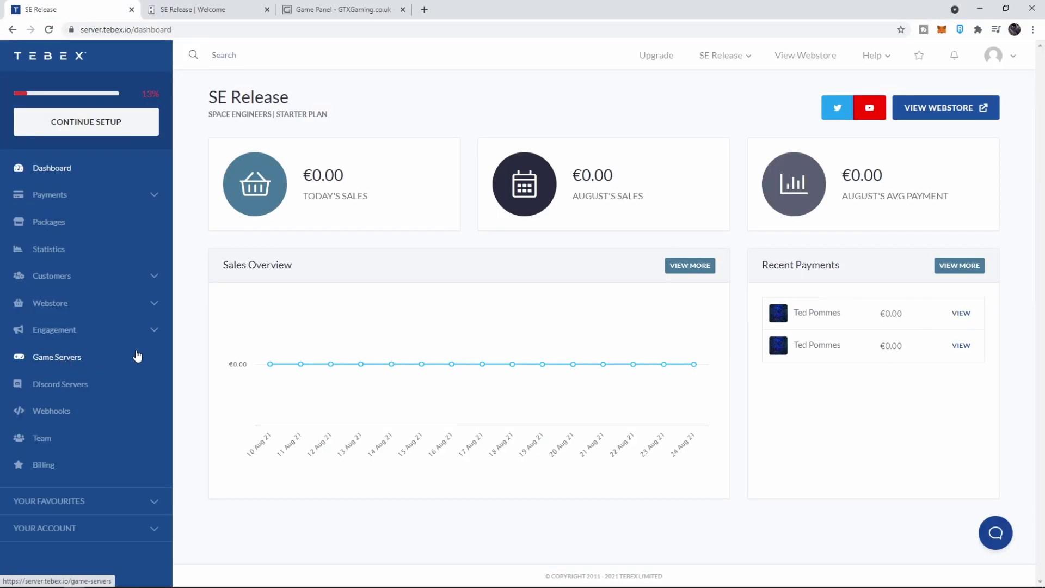
pyautogui.click(61, 362)
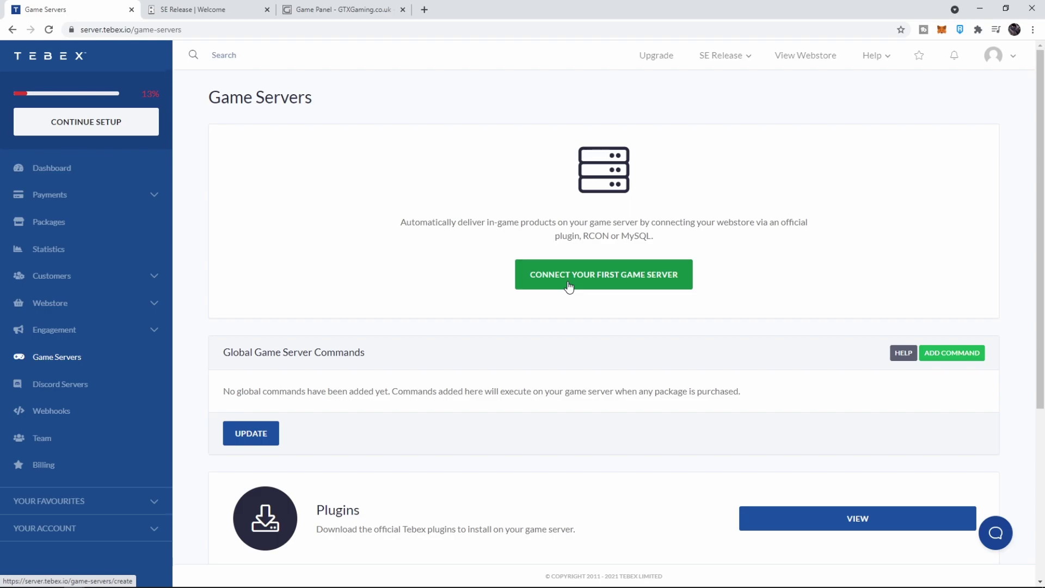
pyautogui.click(569, 286)
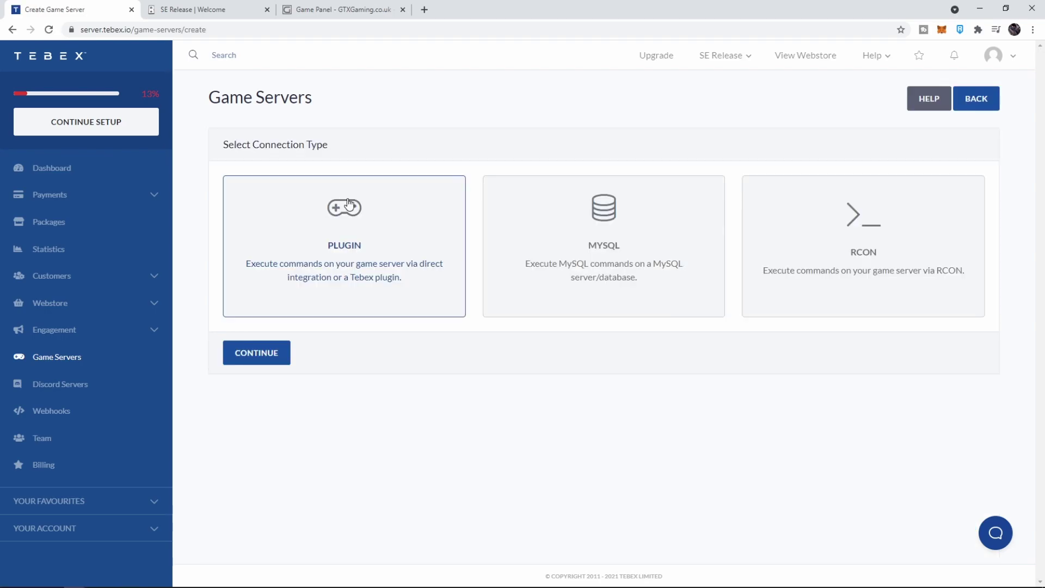
pyautogui.click(257, 354)
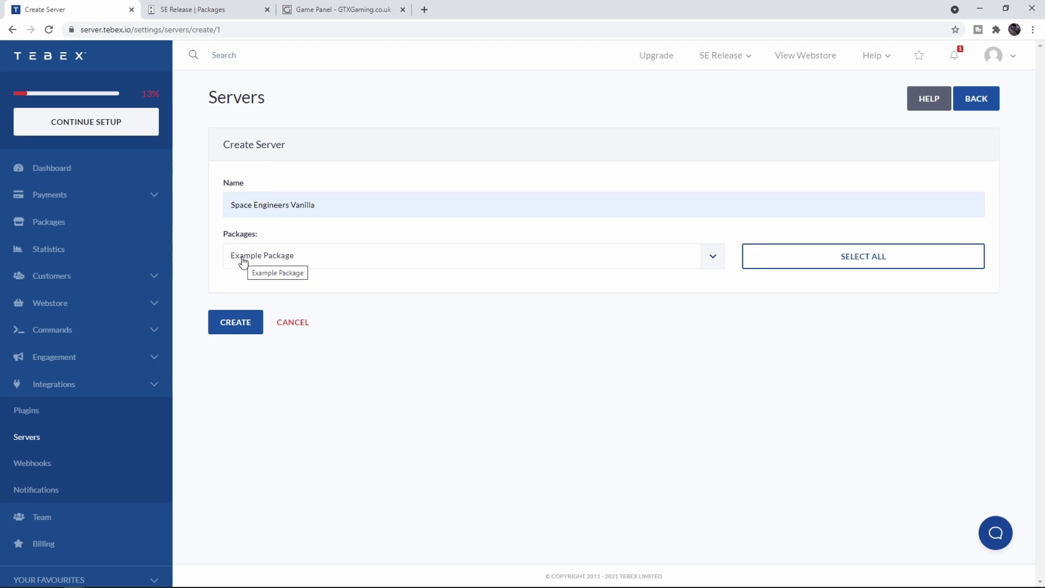
pyautogui.click(223, 324)
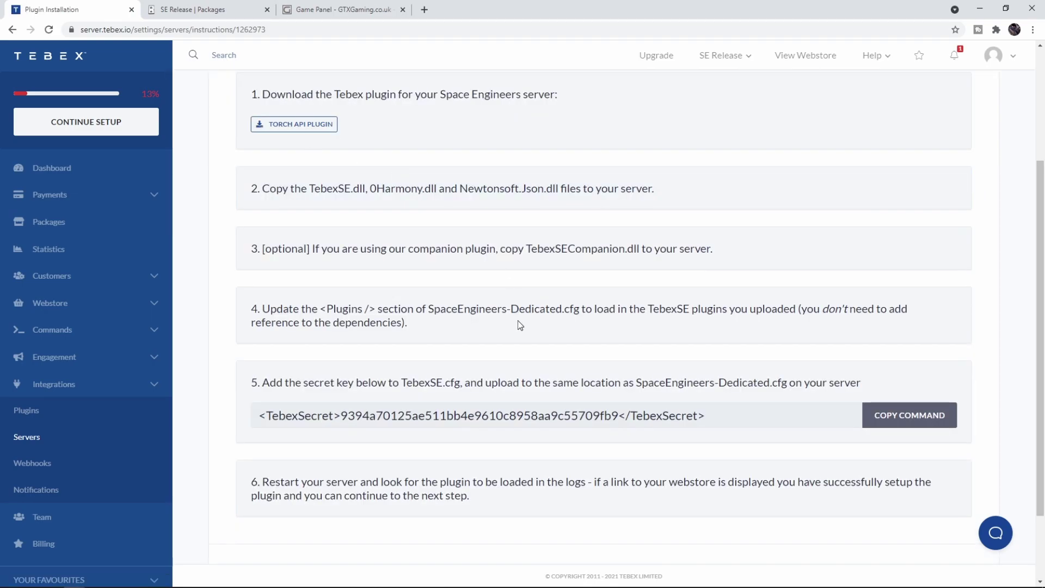
pyautogui.doubleClick(255, 382)
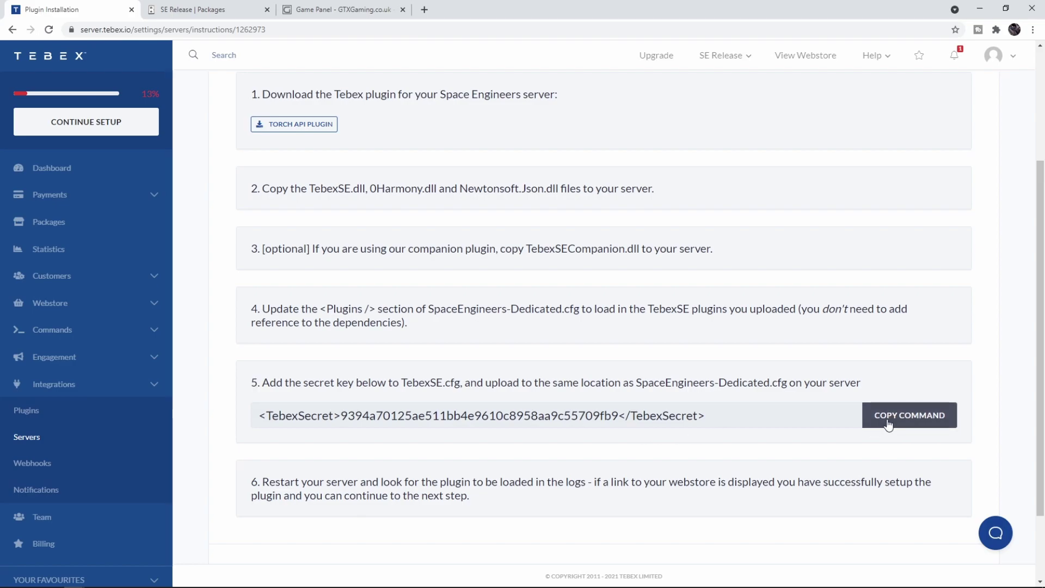
pyautogui.click(905, 419)
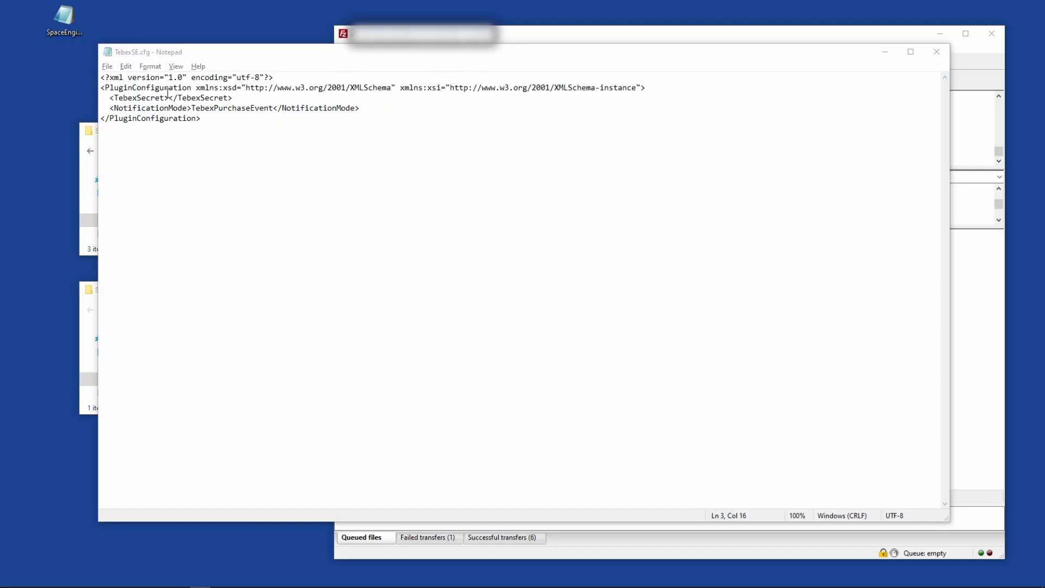
# - Replace the empty TebexSecret line in TebexSE.cfg with the copied secret key line and save
pyautogui.moveTo(245, 100); pyautogui.dragTo(111, 100)
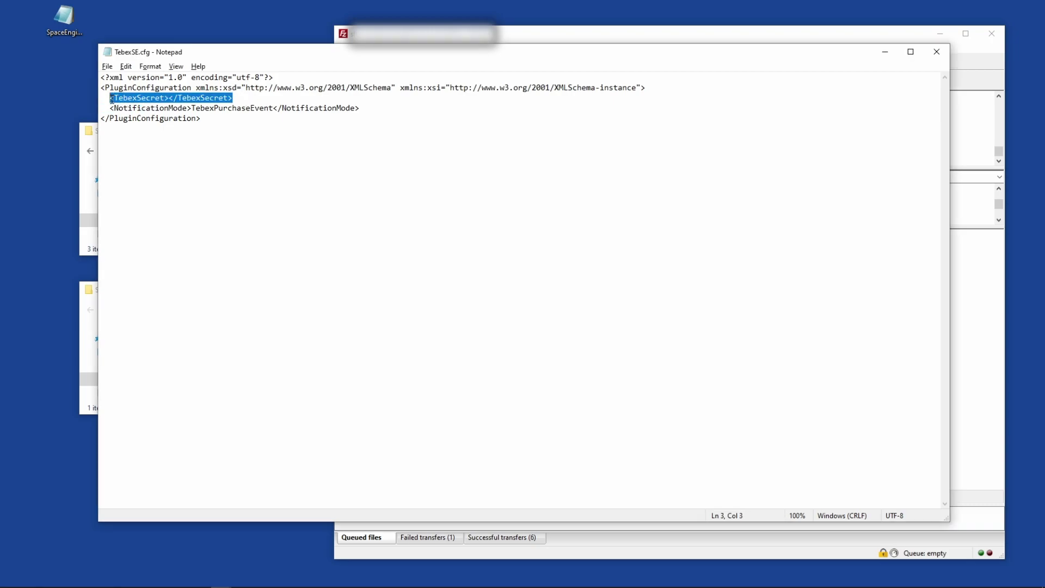
pyautogui.hotkey('ctrl', 'v')
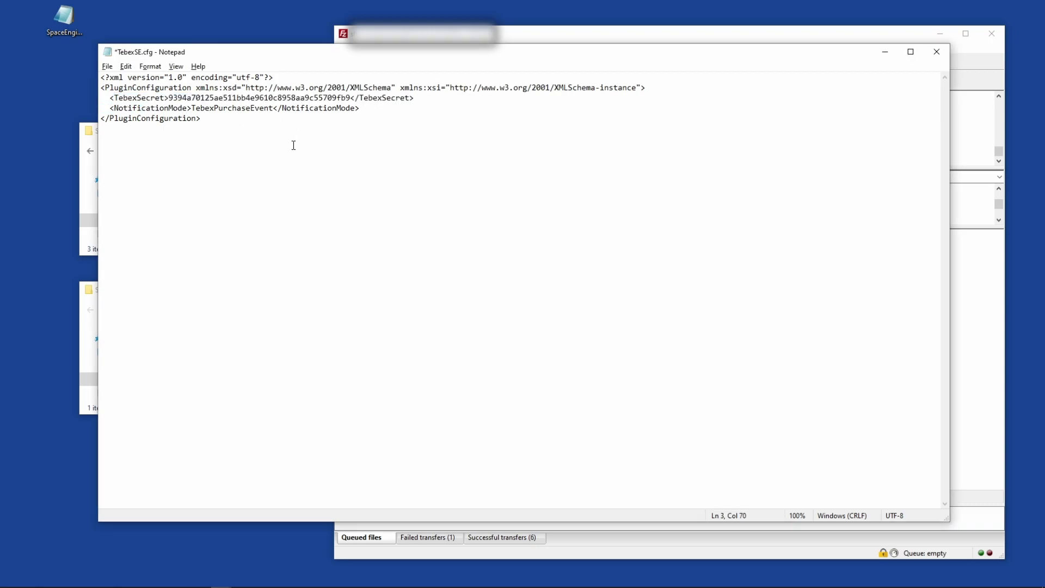
pyautogui.click(107, 66)
pyautogui.click(130, 117)
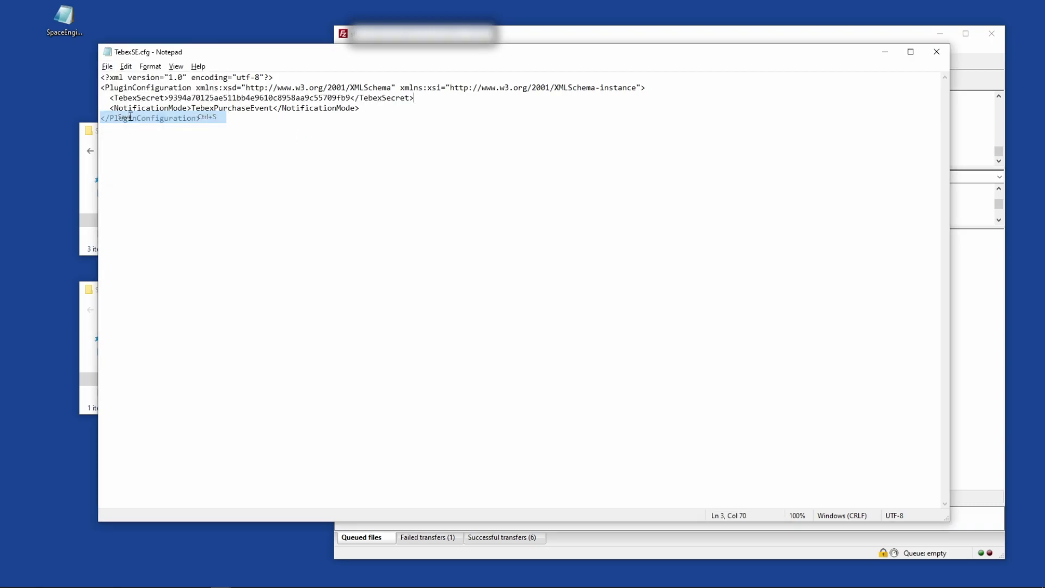
pyautogui.click(937, 52)
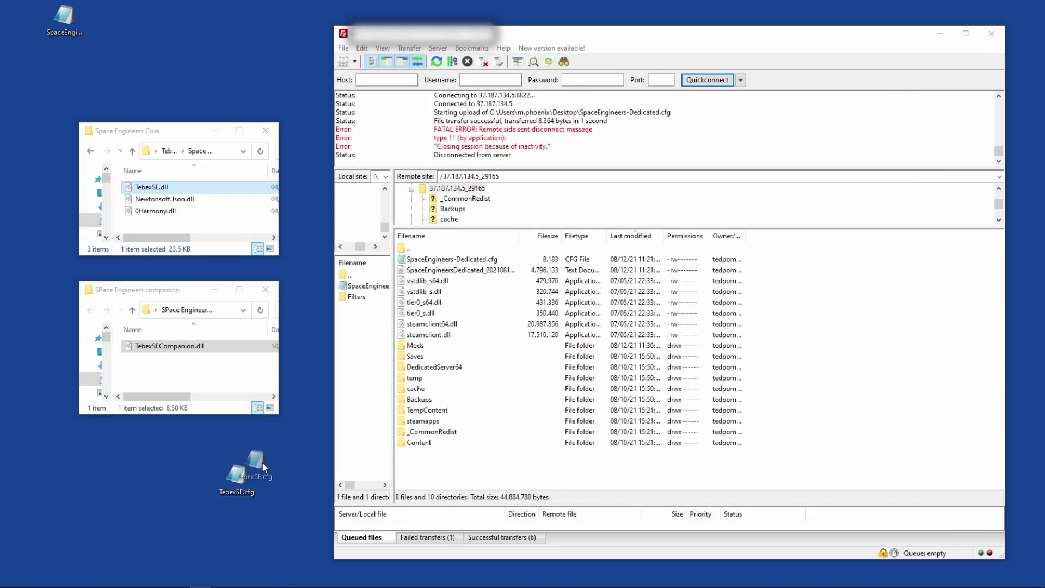
# - Upload TebexSE.cfg into the server root next to SpaceEngineers-Dedicated.cfg
pyautogui.moveTo(262, 462); pyautogui.dragTo(467, 300)
pyautogui.click(430, 342)
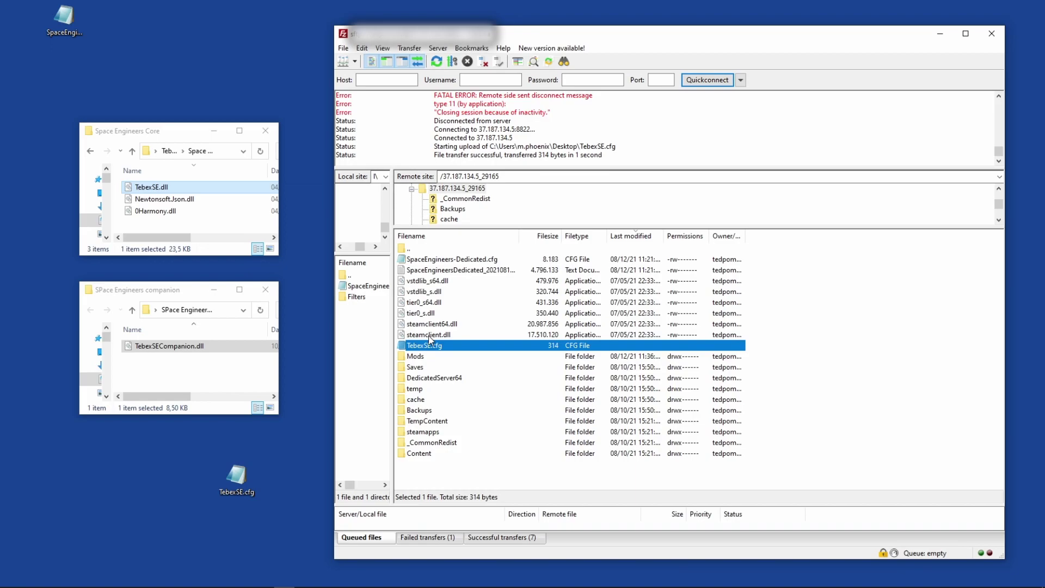
pyautogui.click(432, 261)
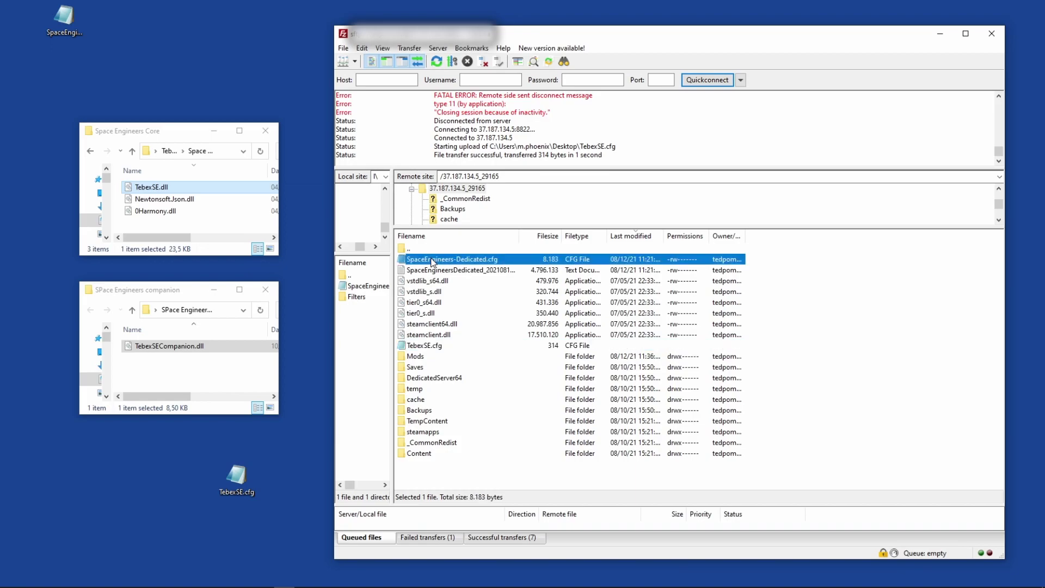
pyautogui.click(422, 347)
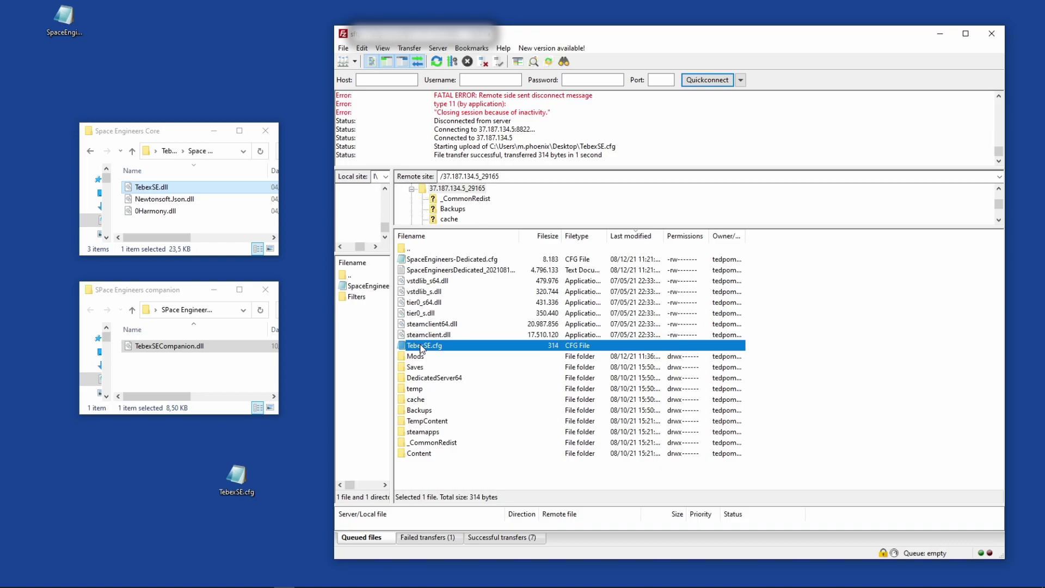
# - Start the Space Engineers server from its GTXGaming panel overview
pyautogui.click(835, 358)
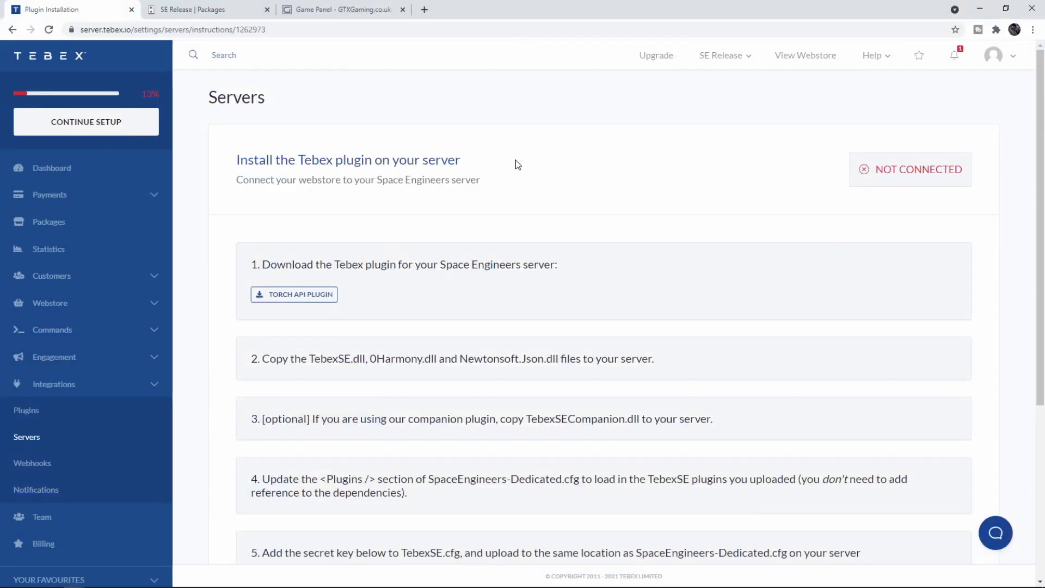
pyautogui.click(874, 170)
pyautogui.click(338, 9)
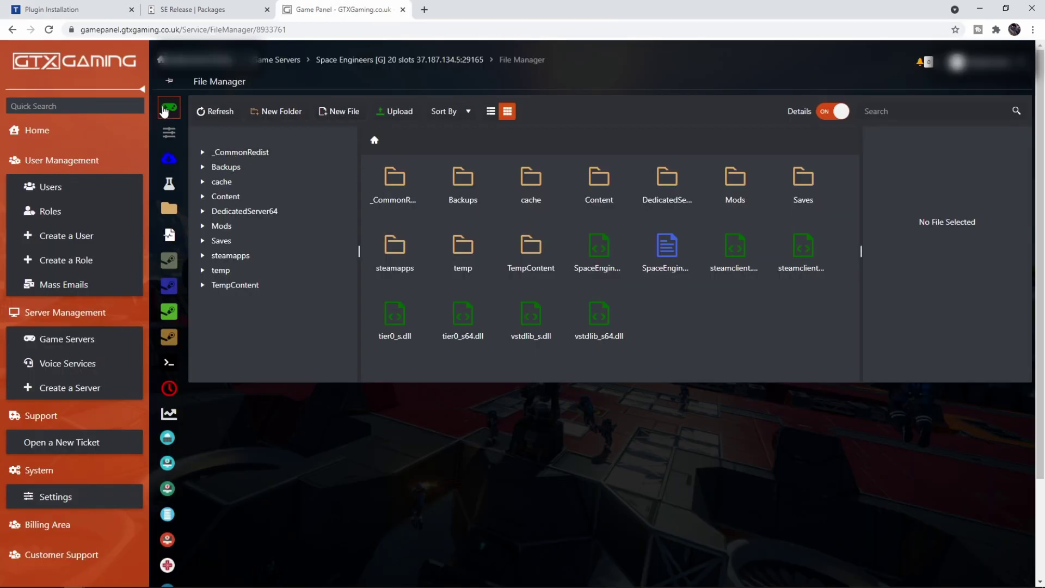
pyautogui.click(164, 111)
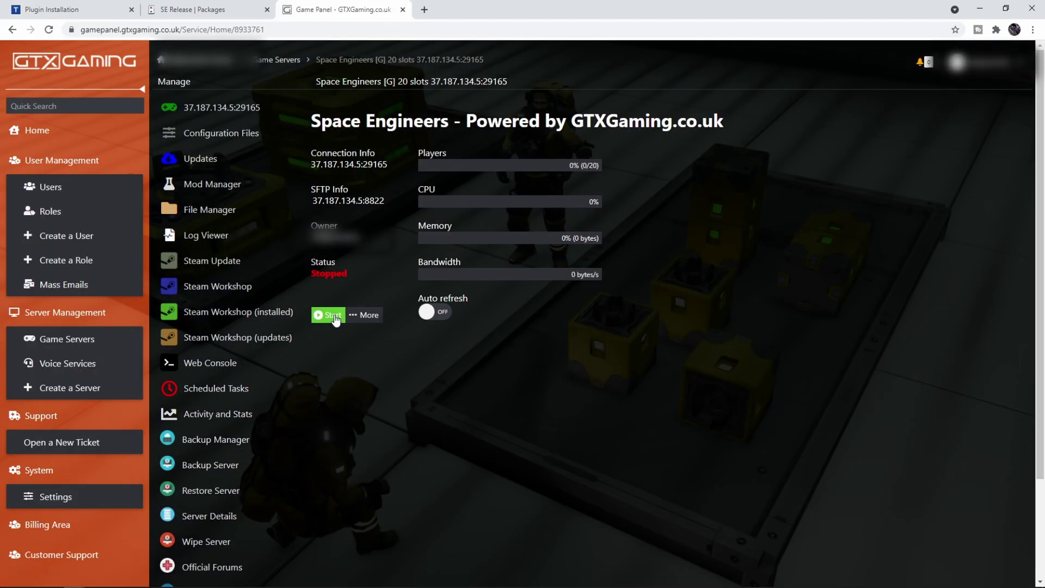
pyautogui.click(334, 315)
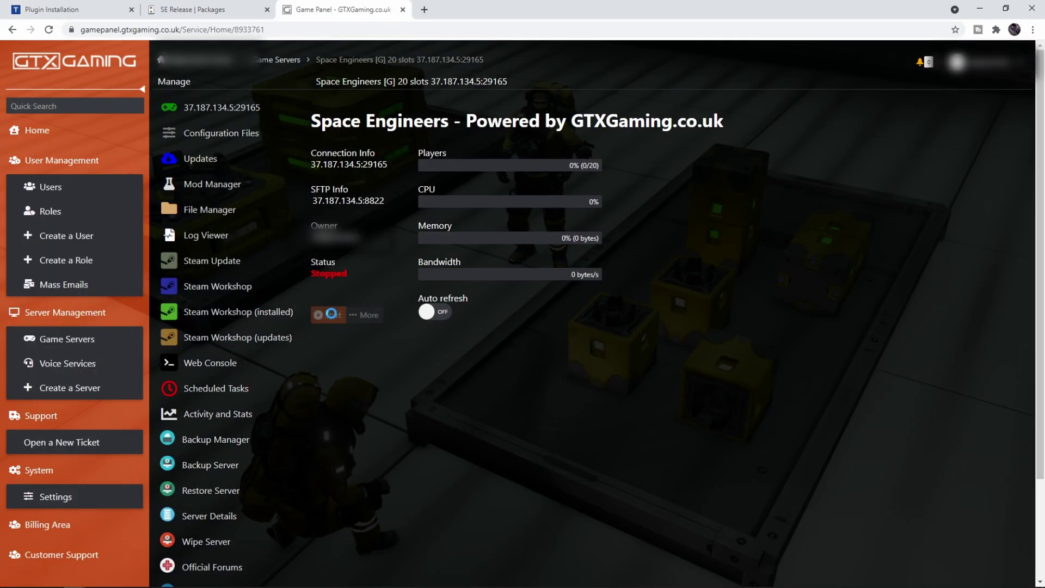
# - Finish Tebex's plugin installation steps and confirm Space Engineers Vanilla appears in the Servers list
pyautogui.click(44, 11)
pyautogui.click(874, 169)
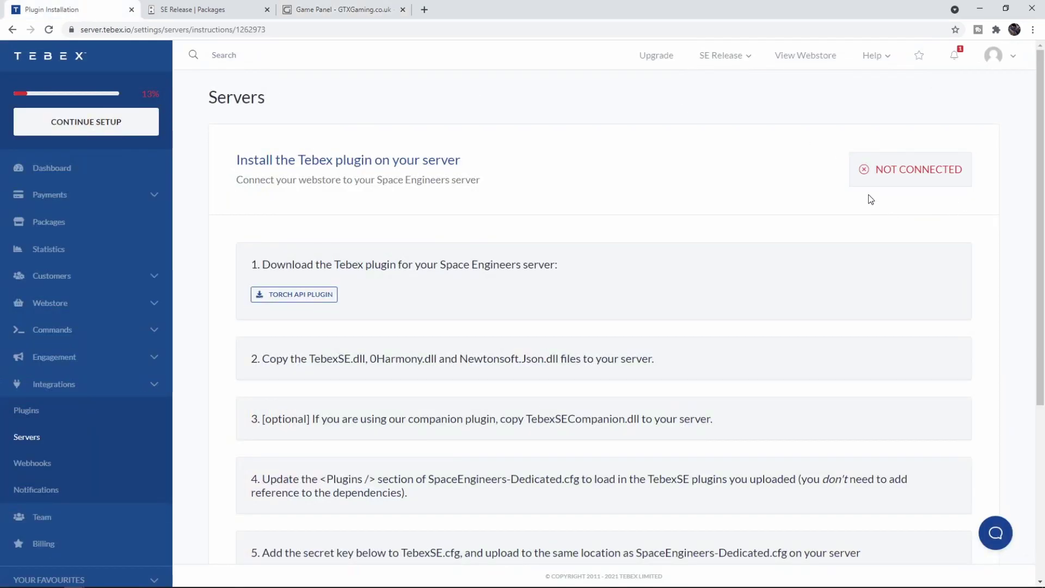
pyautogui.scroll(-4, 903, 239)
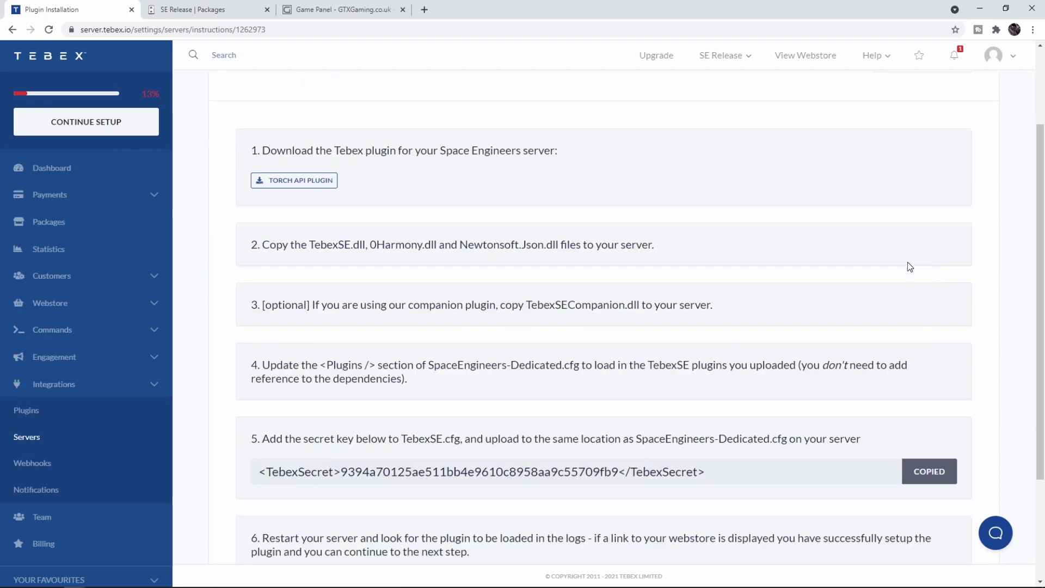
pyautogui.click(927, 526)
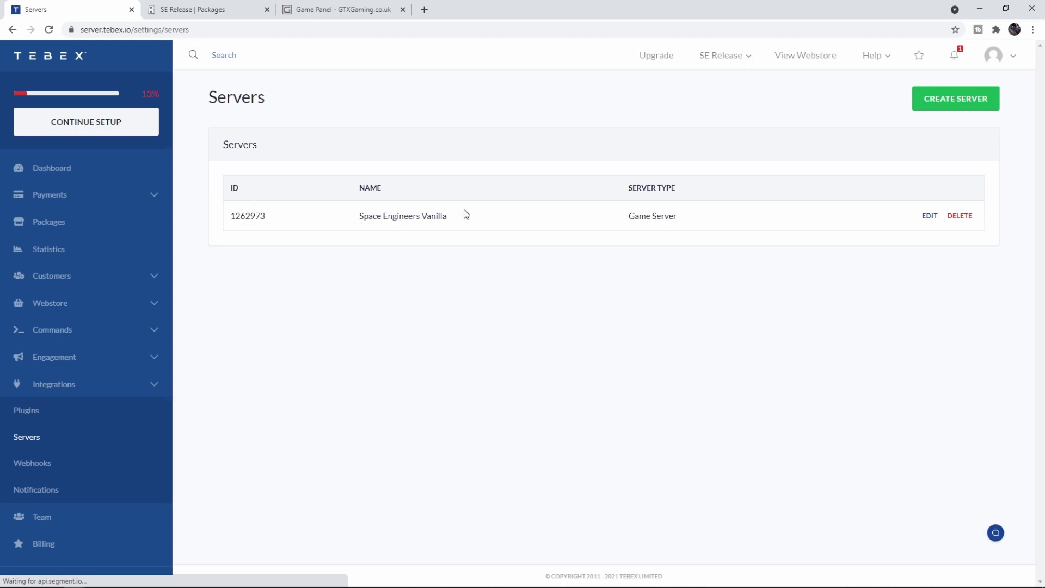
pyautogui.moveTo(364, 220); pyautogui.dragTo(492, 283)
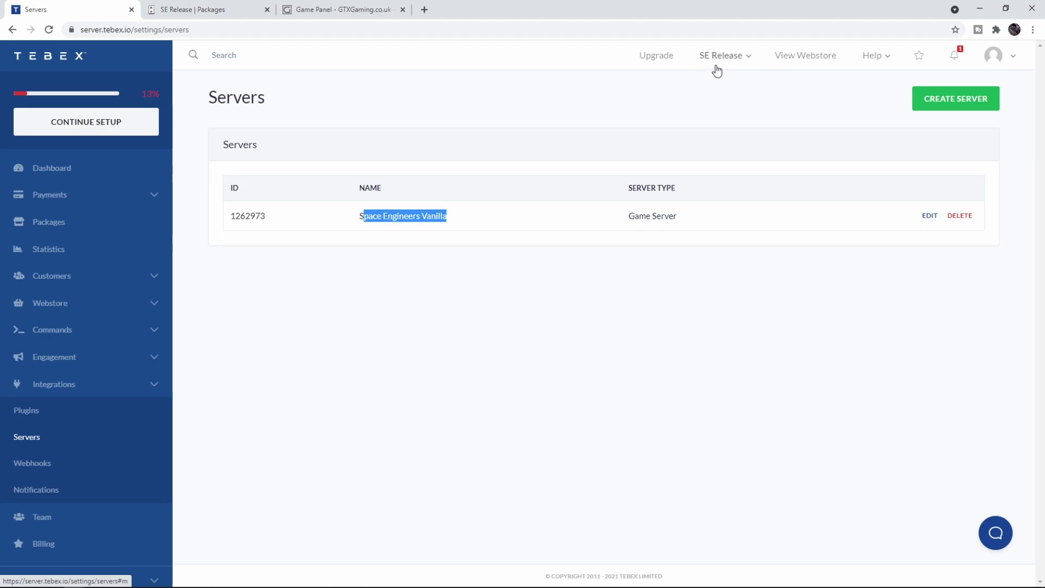
pyautogui.click(340, 10)
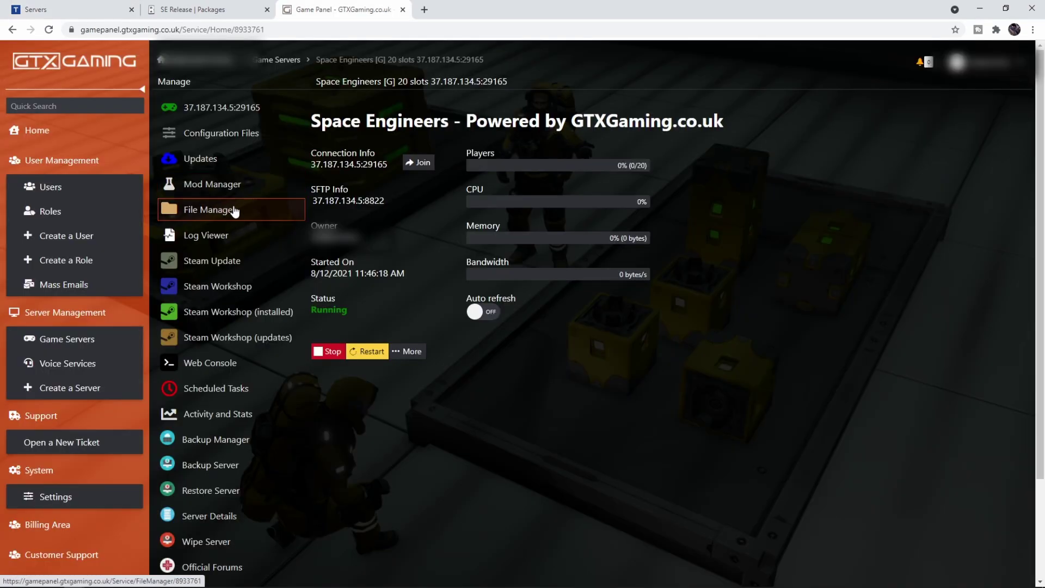
# - Open the Web Console and find the TebexSE line for webstore SE Release
pyautogui.click(224, 368)
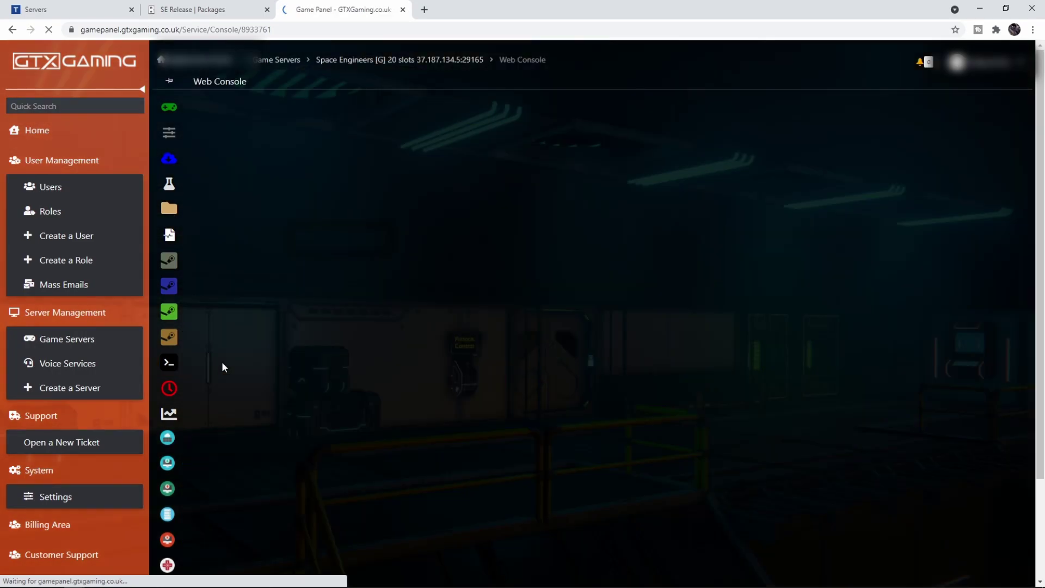
pyautogui.moveTo(392, 484); pyautogui.dragTo(693, 483)
pyautogui.click(457, 484)
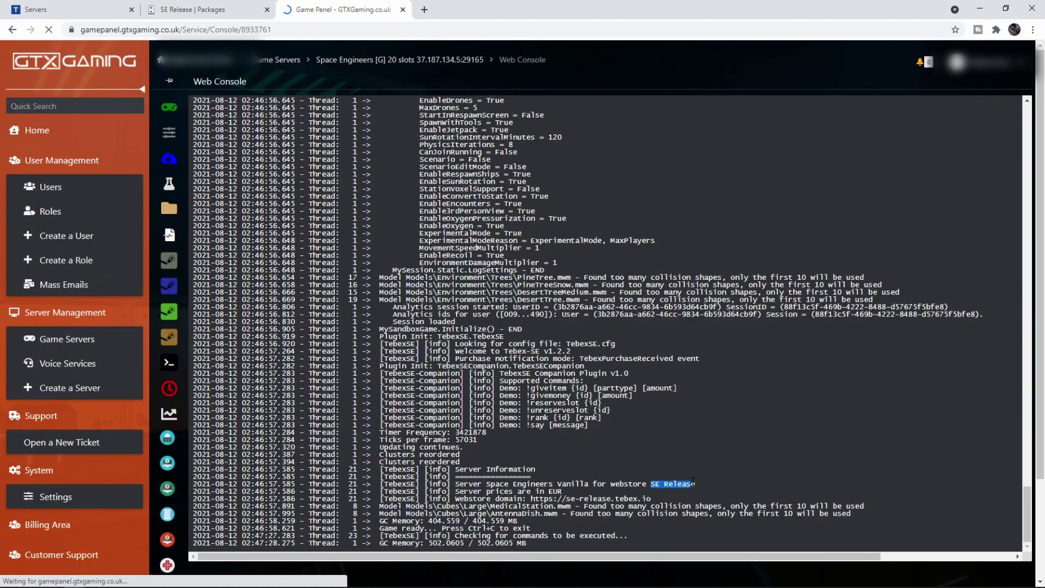
# - Review TebexSE-Companion's supported commands, including !giveitem and its [parttype] argument
pyautogui.moveTo(419, 373); pyautogui.dragTo(603, 423)
pyautogui.click(604, 424)
pyautogui.moveTo(526, 388); pyautogui.dragTo(615, 439)
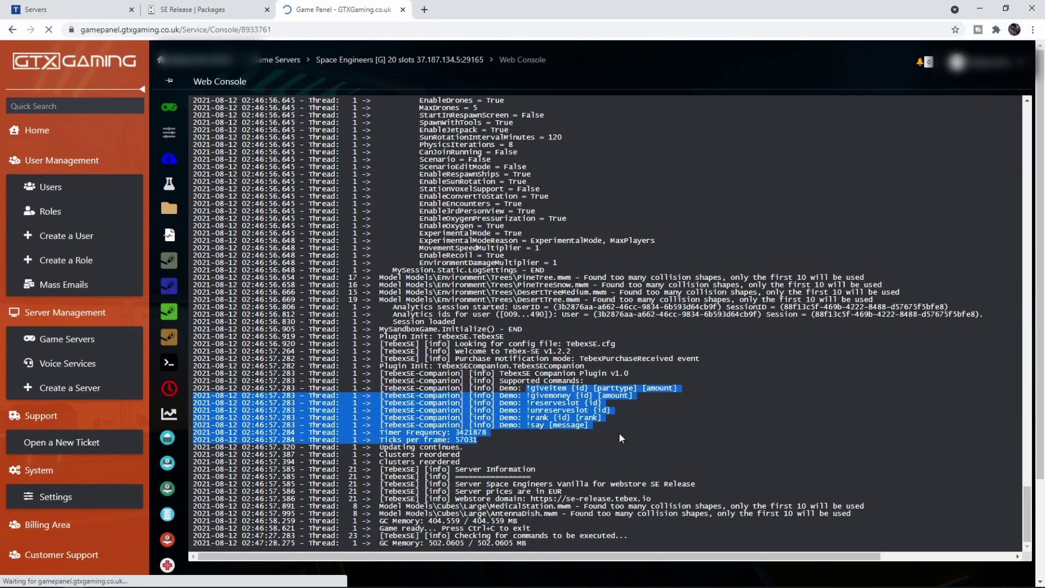
pyautogui.click(591, 423)
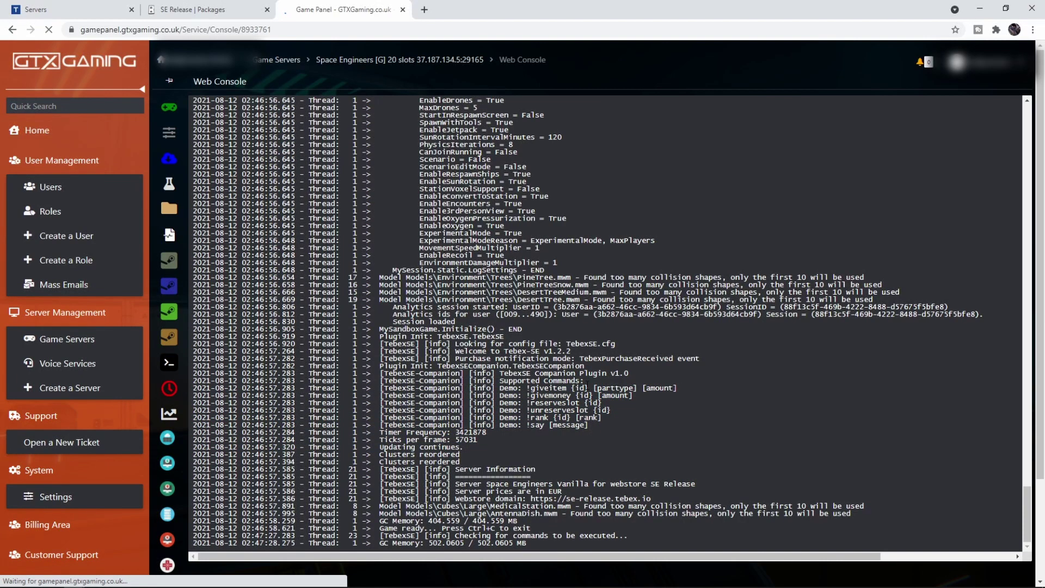
pyautogui.moveTo(570, 388); pyautogui.dragTo(687, 385)
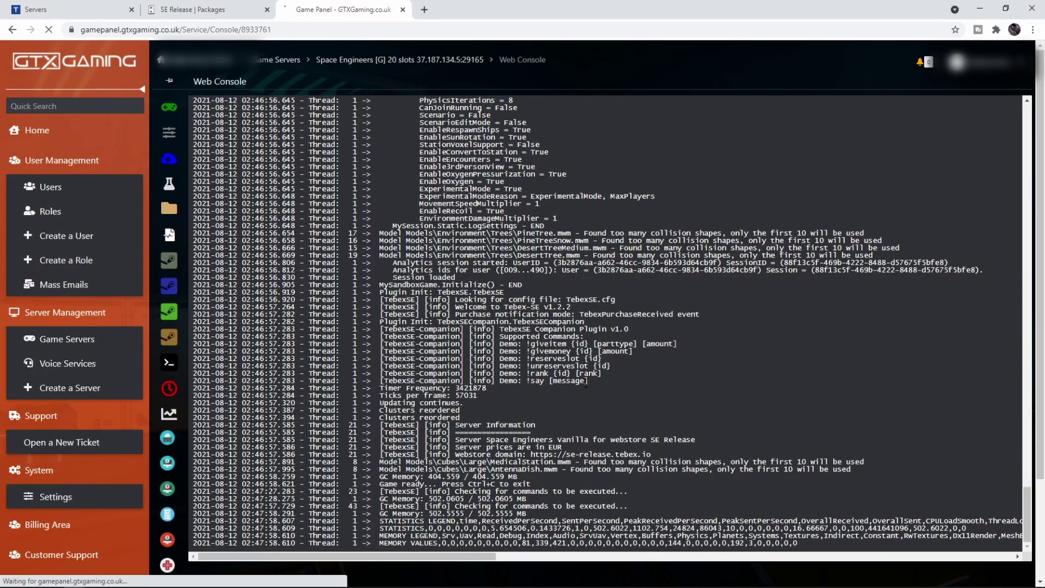
pyautogui.moveTo(530, 343); pyautogui.dragTo(675, 344)
pyautogui.tripleClick(585, 343)
pyautogui.click(49, 8)
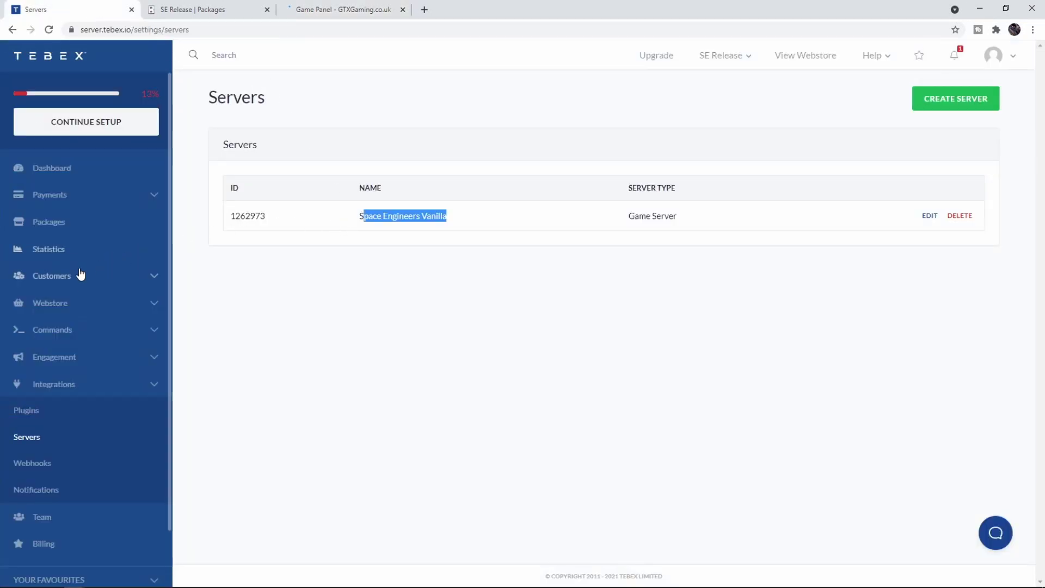
# - Open the Example Package for editing and scroll to its commands
pyautogui.click(52, 224)
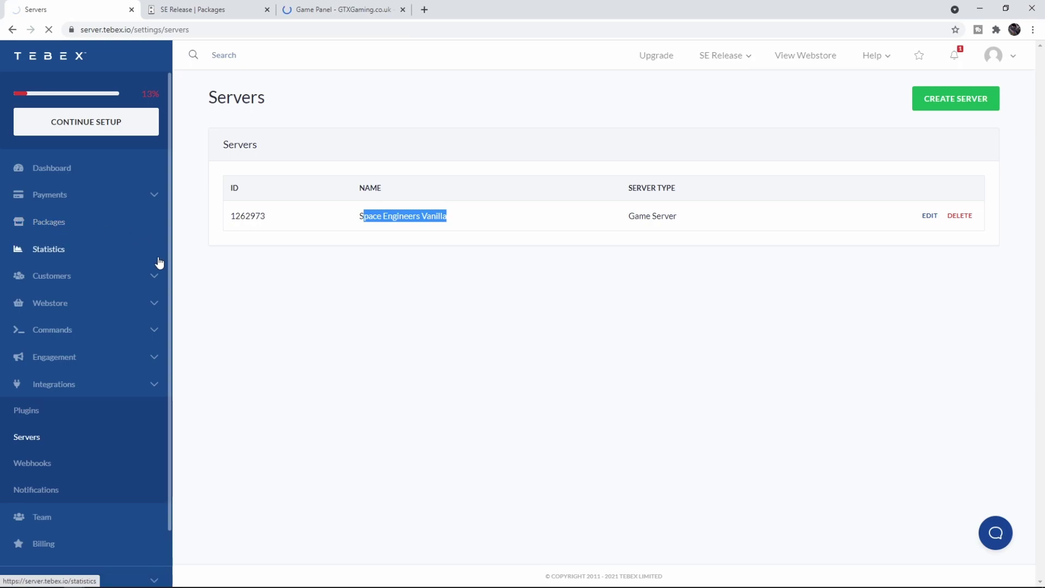
pyautogui.click(959, 227)
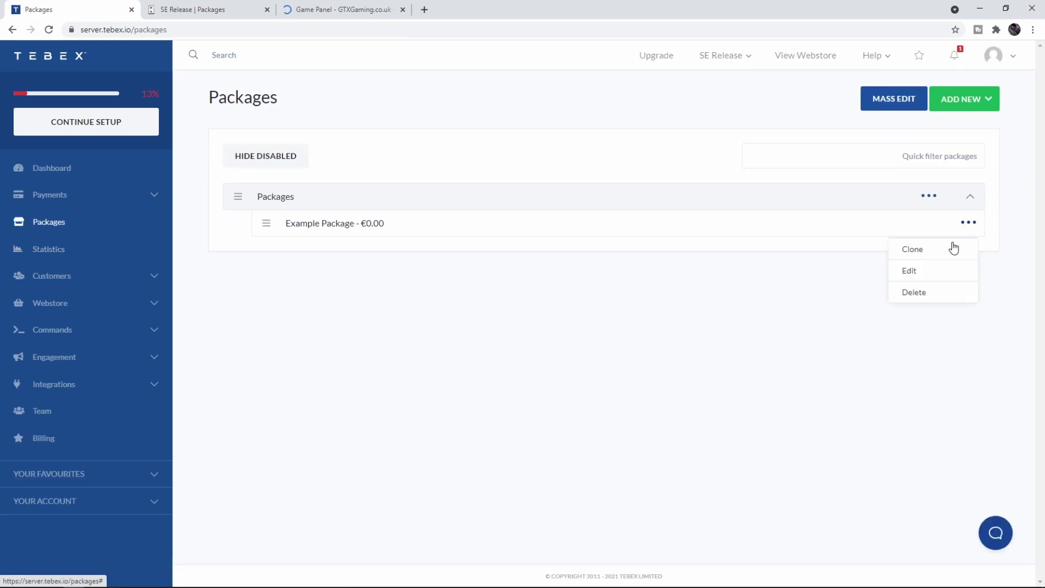
pyautogui.click(908, 272)
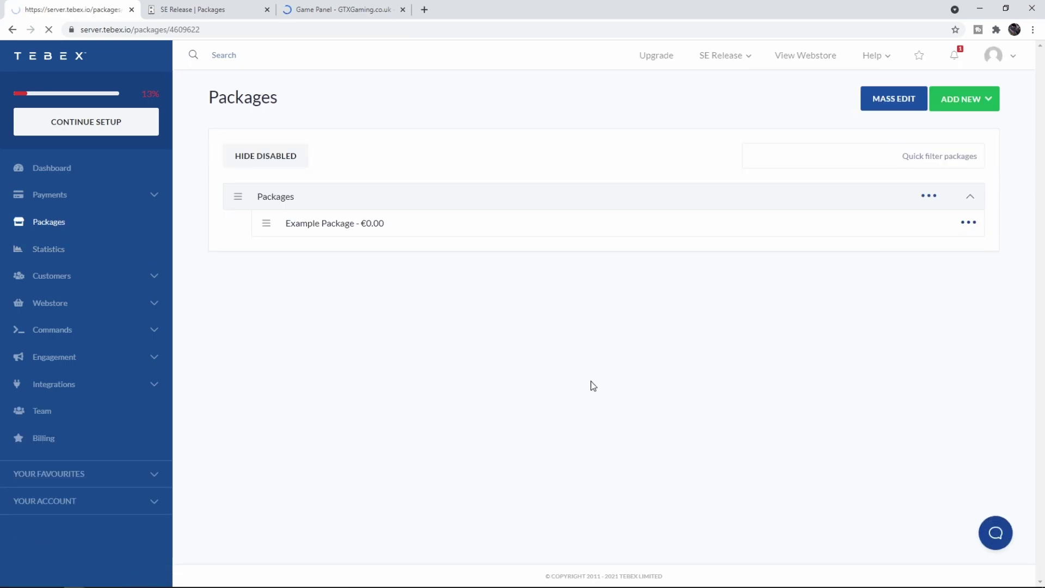
pyautogui.scroll(-4, 593, 385)
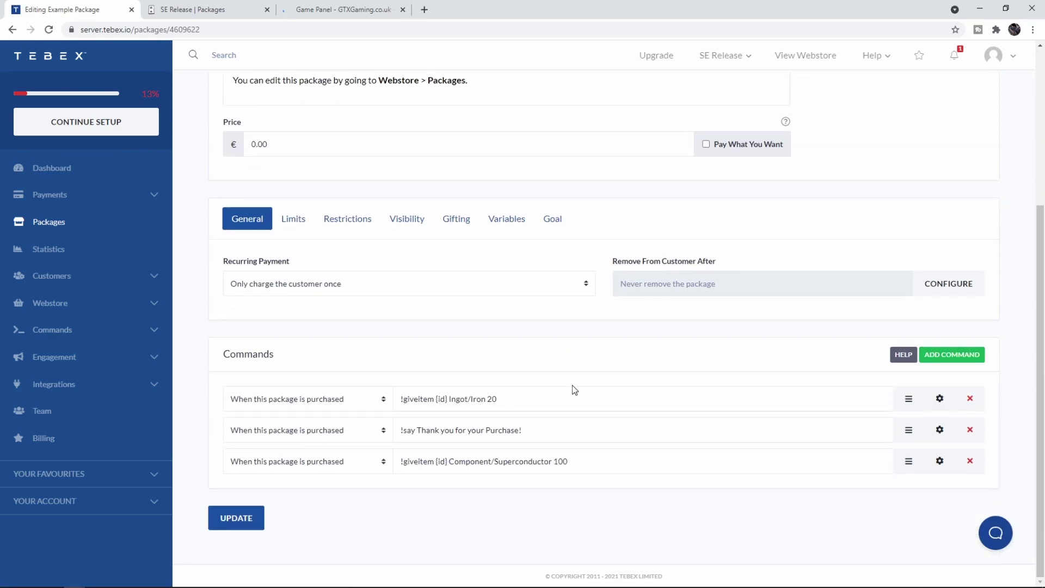
# - Inspect the iron ingot, Superconductor and thank-you message commands, then save the package with UPDATE
pyautogui.moveTo(400, 399); pyautogui.dragTo(446, 400)
pyautogui.click(458, 399)
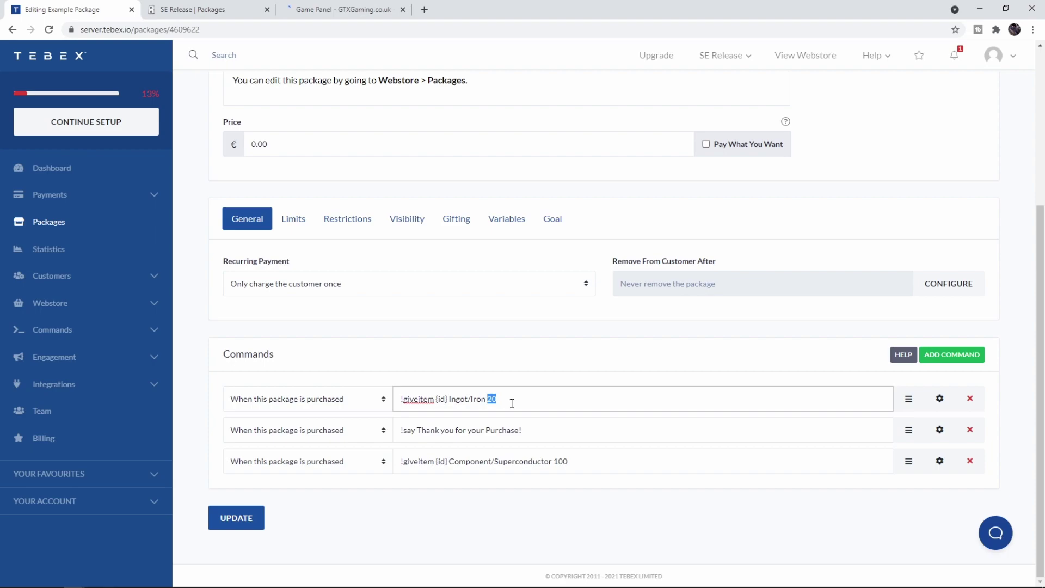
pyautogui.click(398, 461)
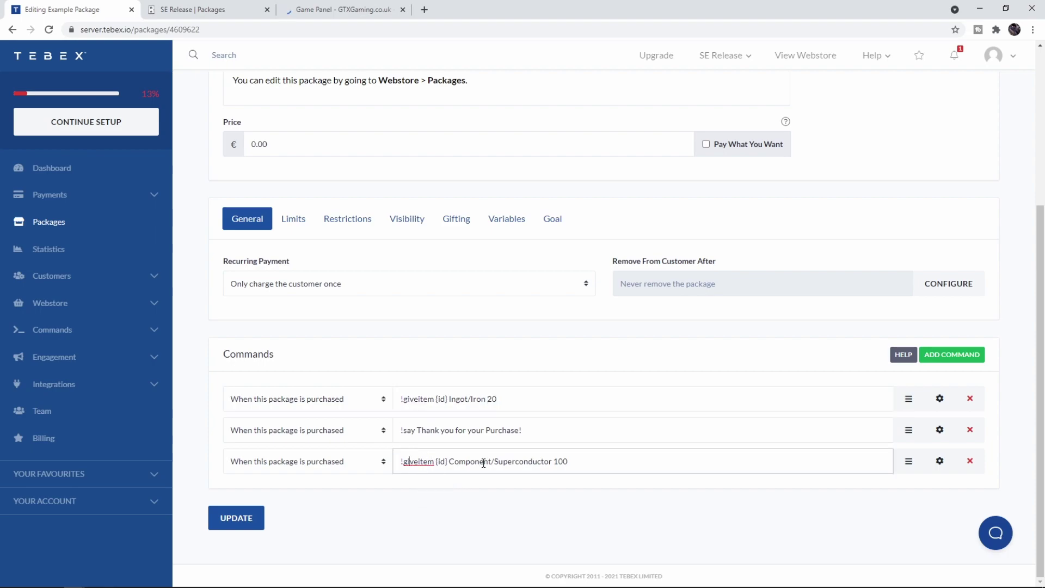
pyautogui.moveTo(413, 461); pyautogui.dragTo(448, 459)
pyautogui.click(520, 462)
pyautogui.click(432, 433)
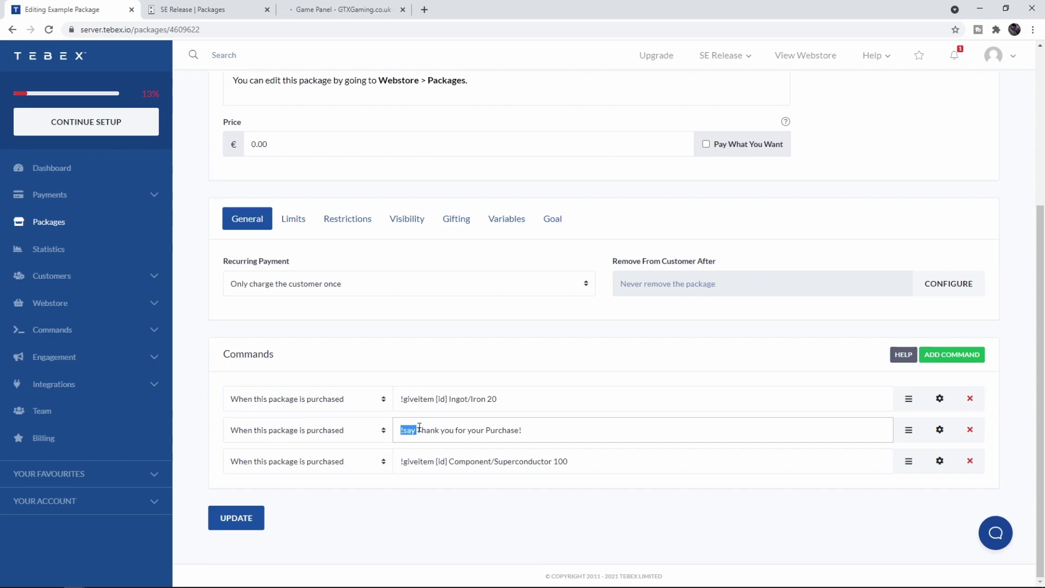
pyautogui.click(236, 522)
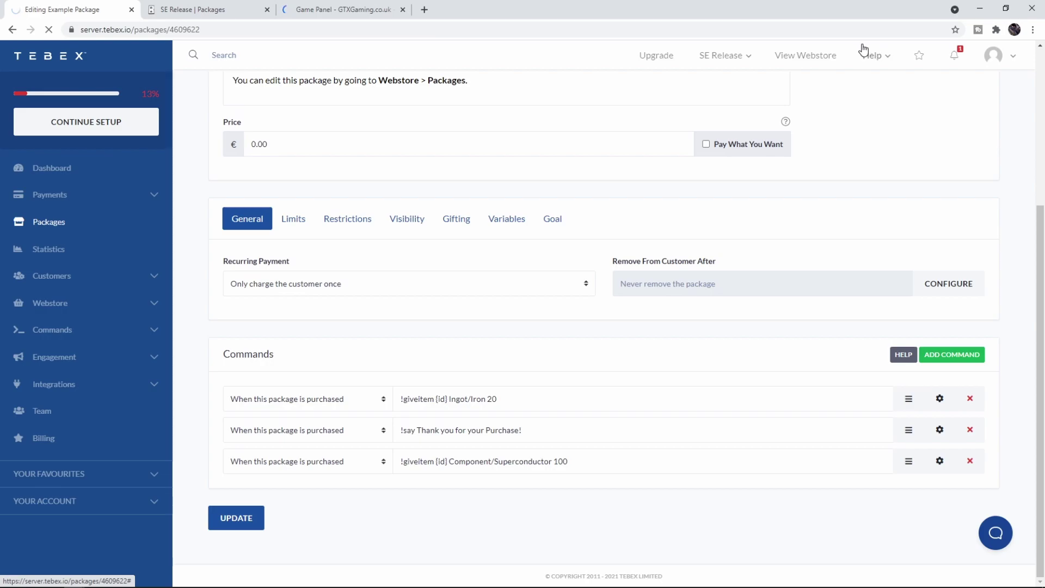
# - Add the Example Package to the basket on the storefront and sign in through Steam
pyautogui.click(210, 11)
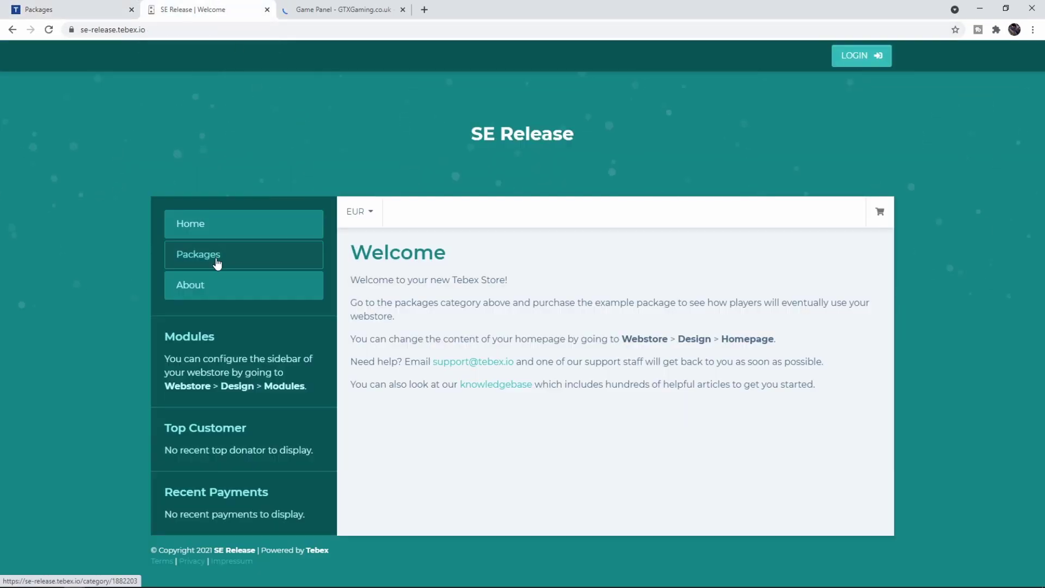
pyautogui.click(217, 263)
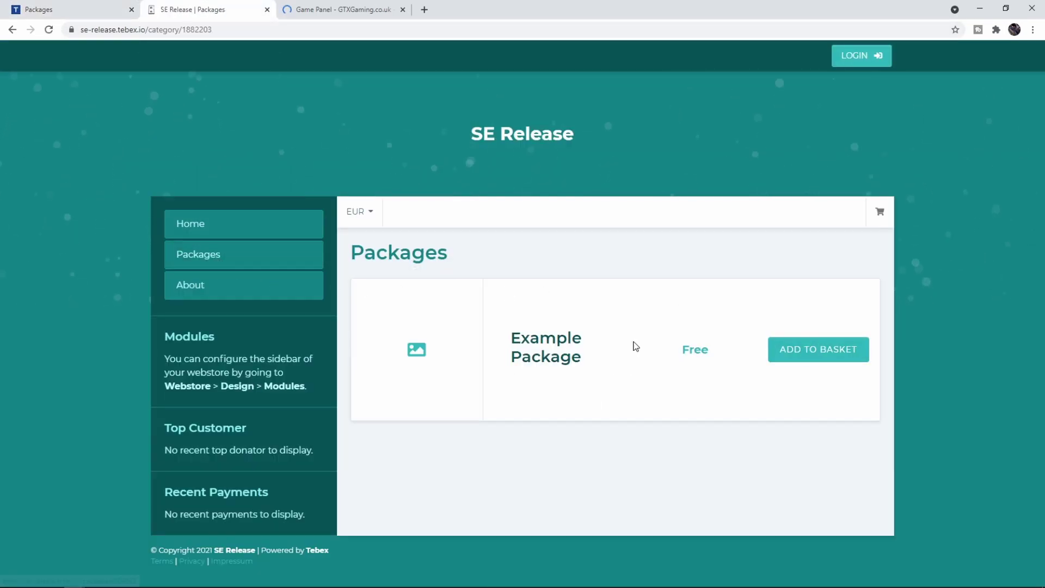
pyautogui.click(834, 359)
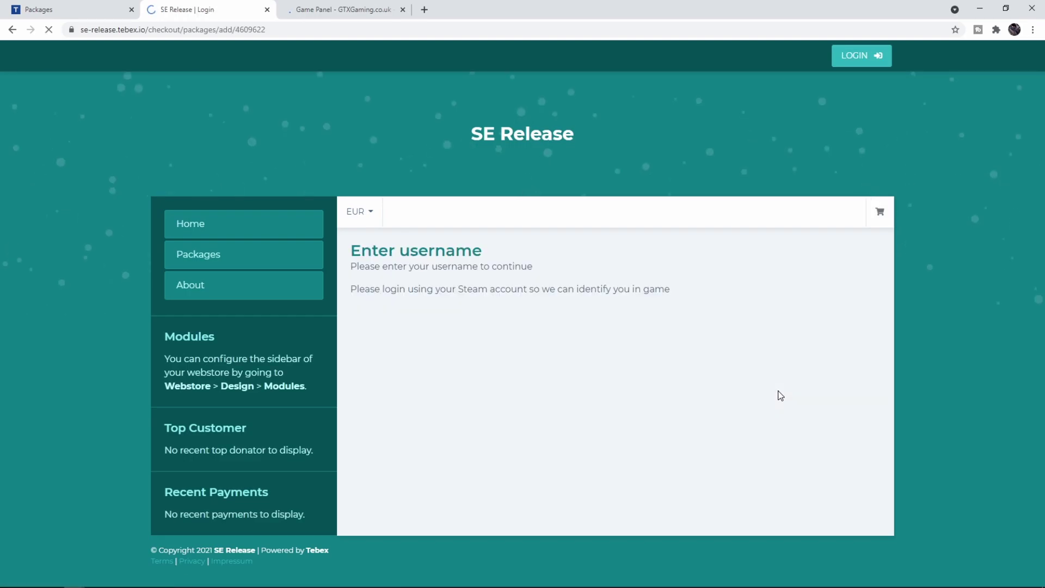
pyautogui.click(389, 325)
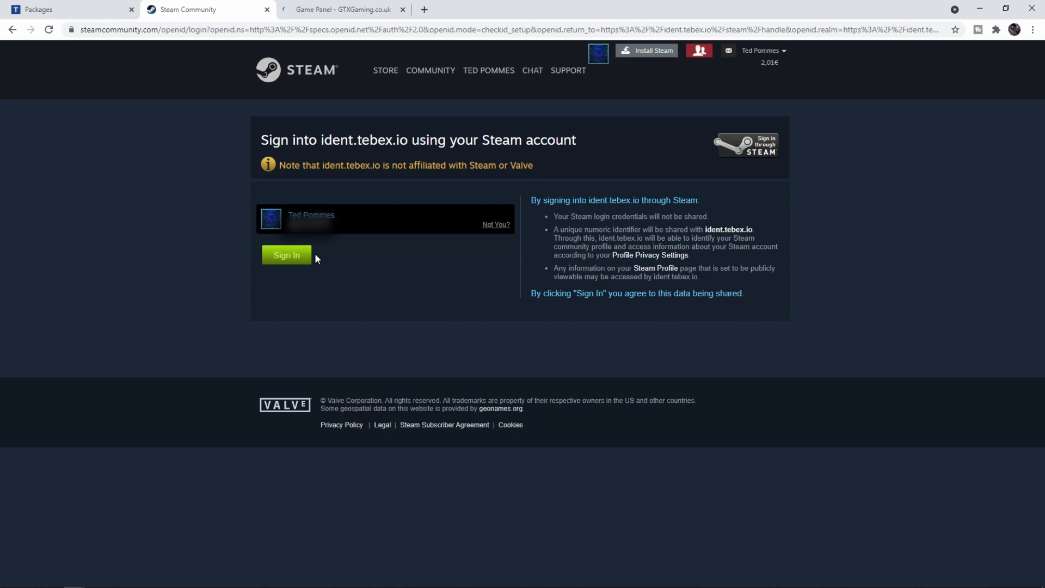
pyautogui.click(308, 255)
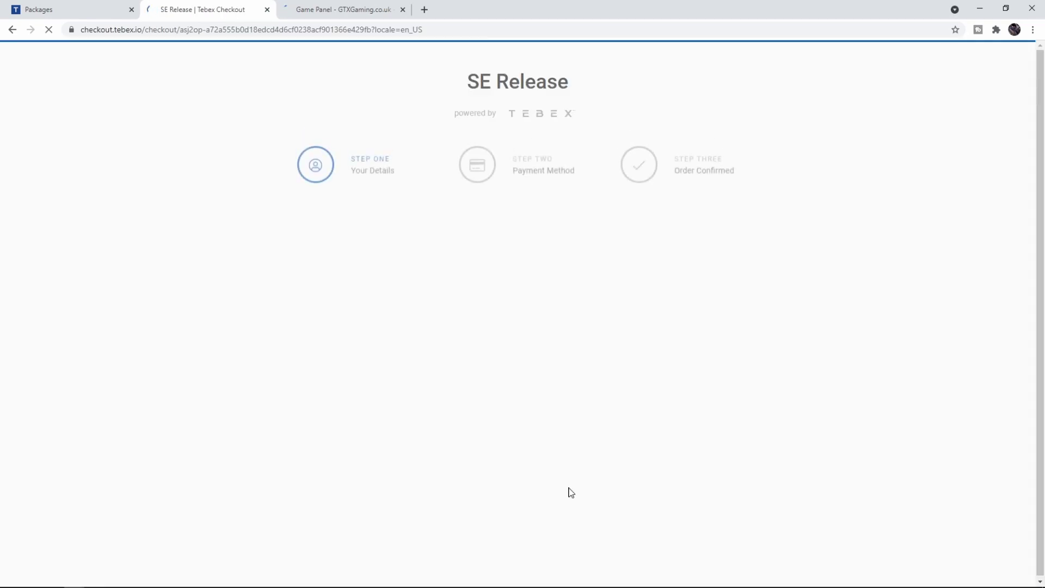
# - Complete the free checkout, accepting the Privacy Policy, and return to the SE Release store
pyautogui.scroll(-2, 144, 401)
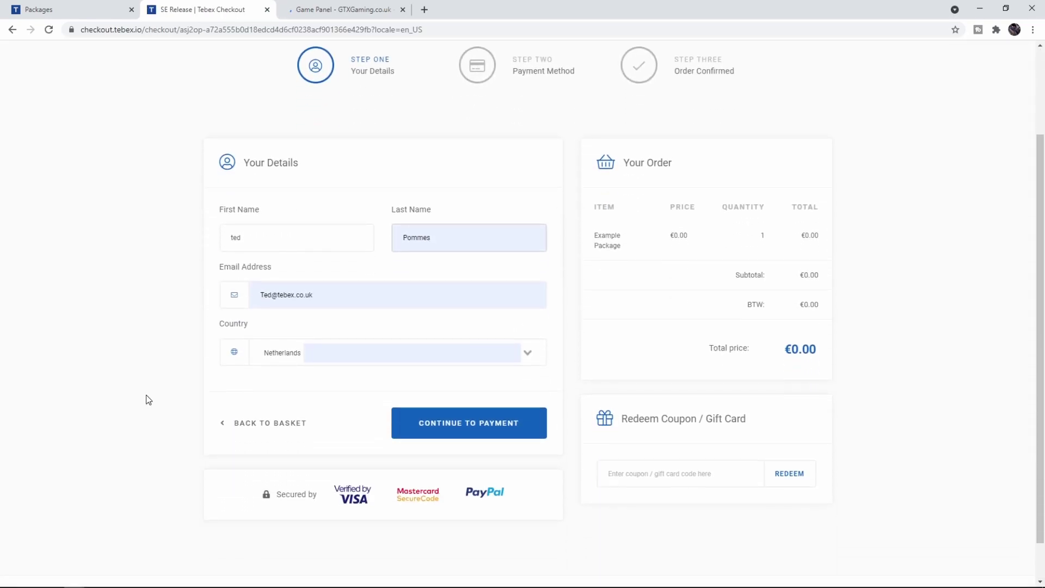
pyautogui.click(146, 396)
pyautogui.click(448, 427)
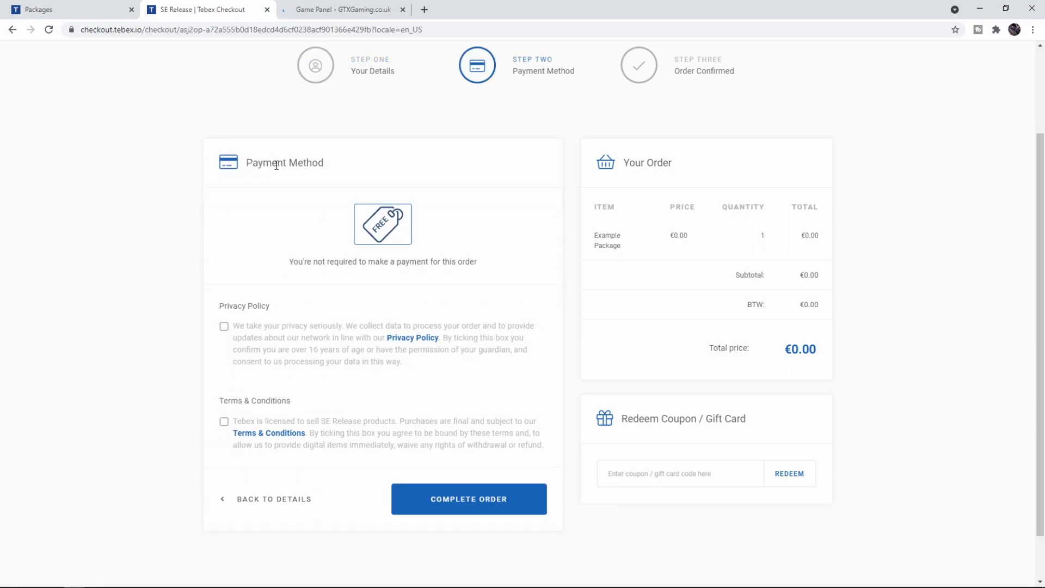
pyautogui.click(224, 326)
pyautogui.click(450, 497)
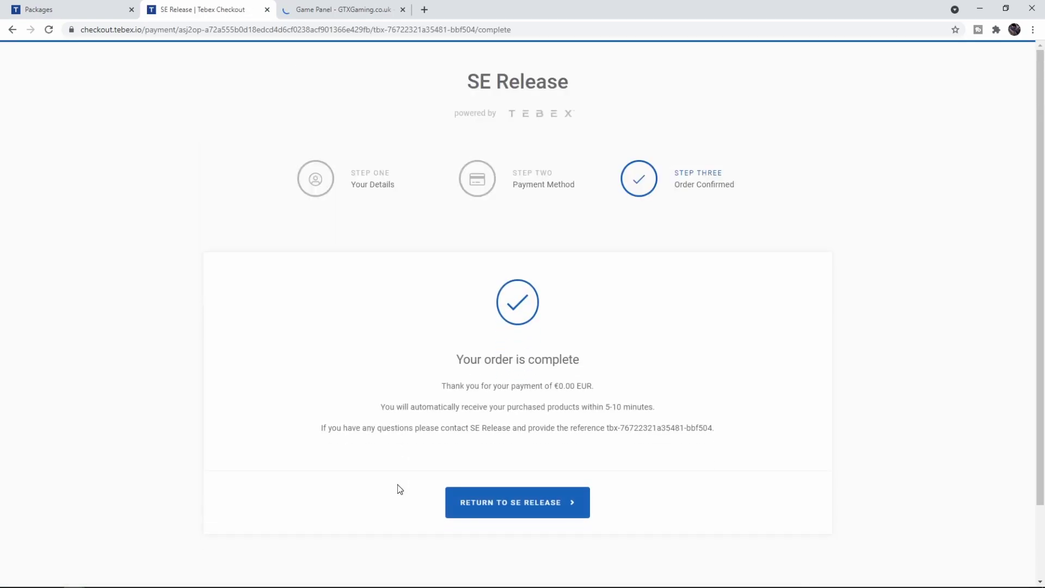
pyautogui.click(527, 495)
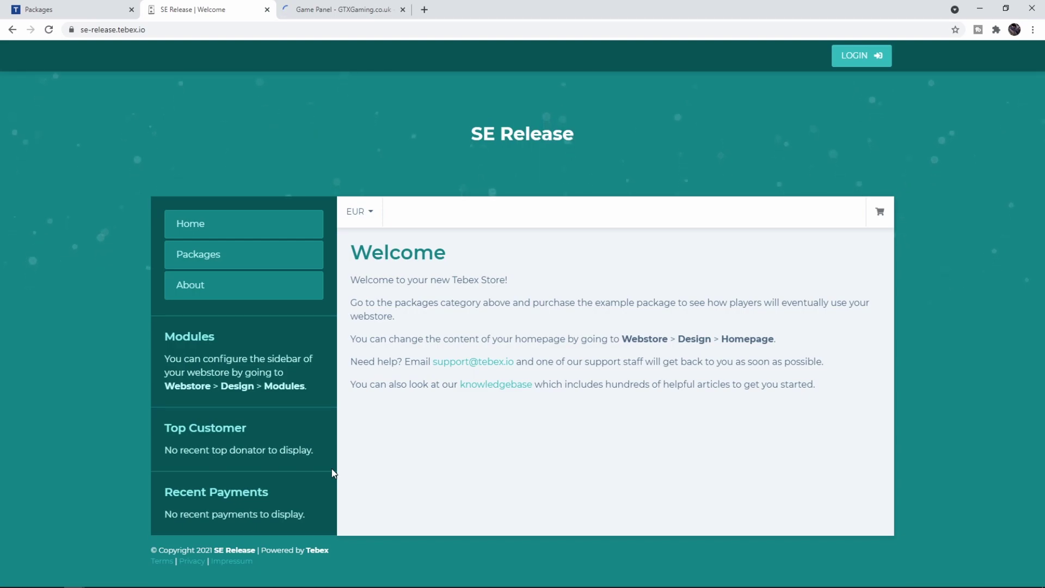
# - Copy the server's connection address from the GTXGaming game panel home page
pyautogui.hotkey('ctrl', 'Tab')
pyautogui.click(169, 112)
pyautogui.tripleClick(321, 164)
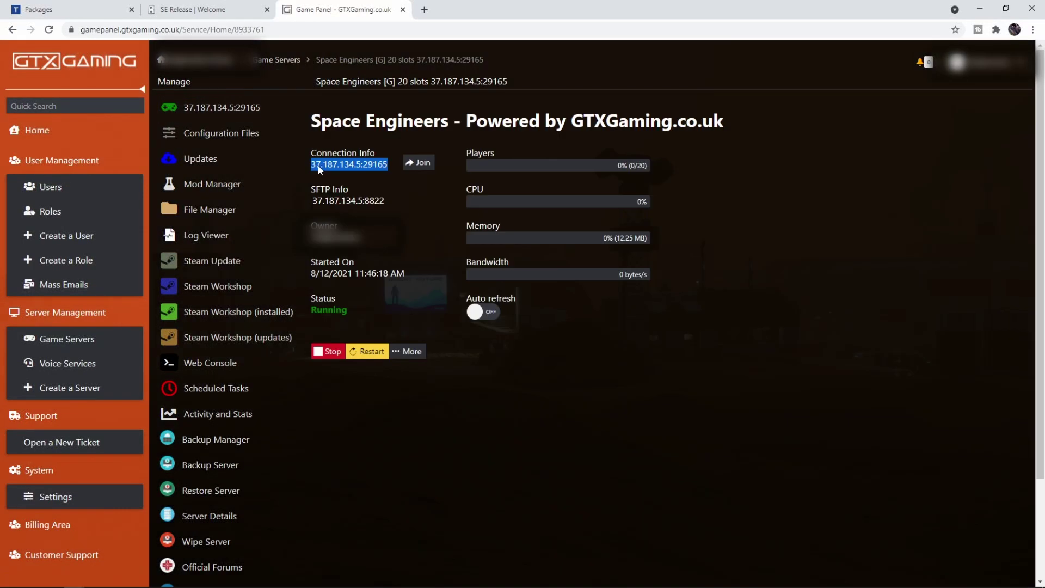
pyautogui.rightClick(319, 166)
pyautogui.click(348, 175)
# - Direct-connect to the server at 37.187.134.5:29165 in Space Engineers, adding it to favorites
pyautogui.hotkey('alt', 'Tab')
pyautogui.click(114, 429)
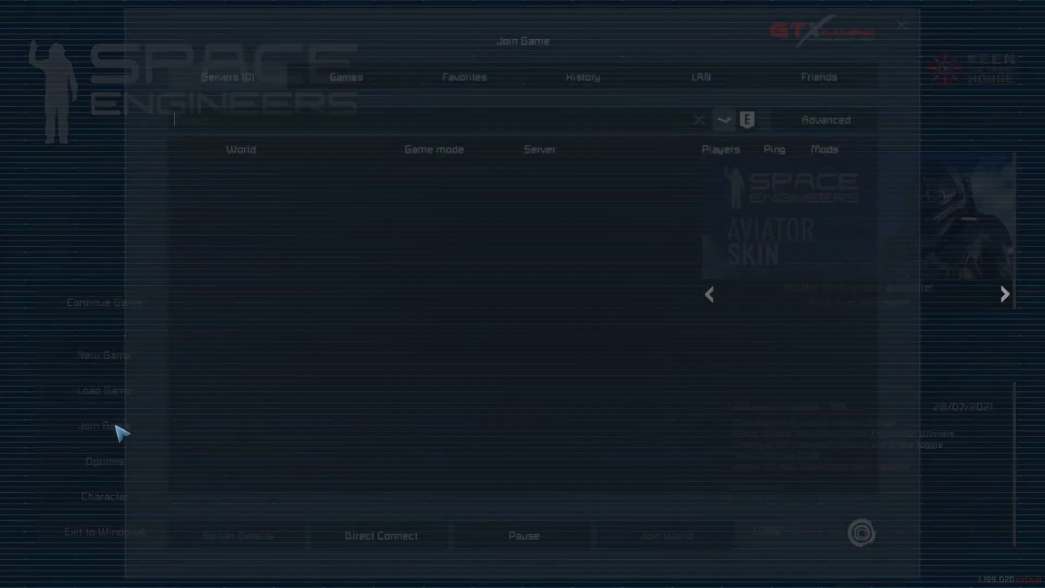
pyautogui.click(380, 538)
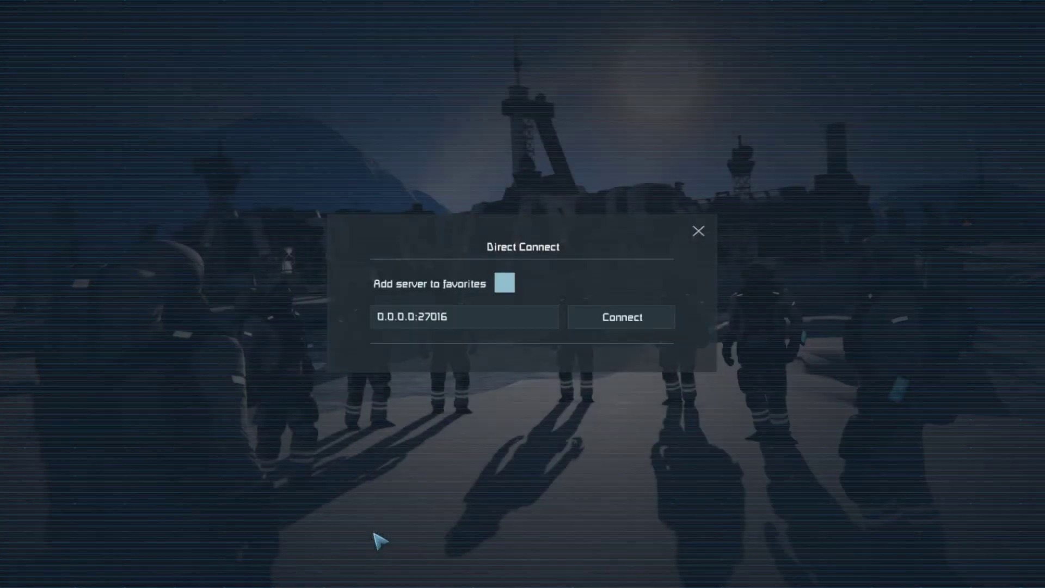
pyautogui.doubleClick(459, 315)
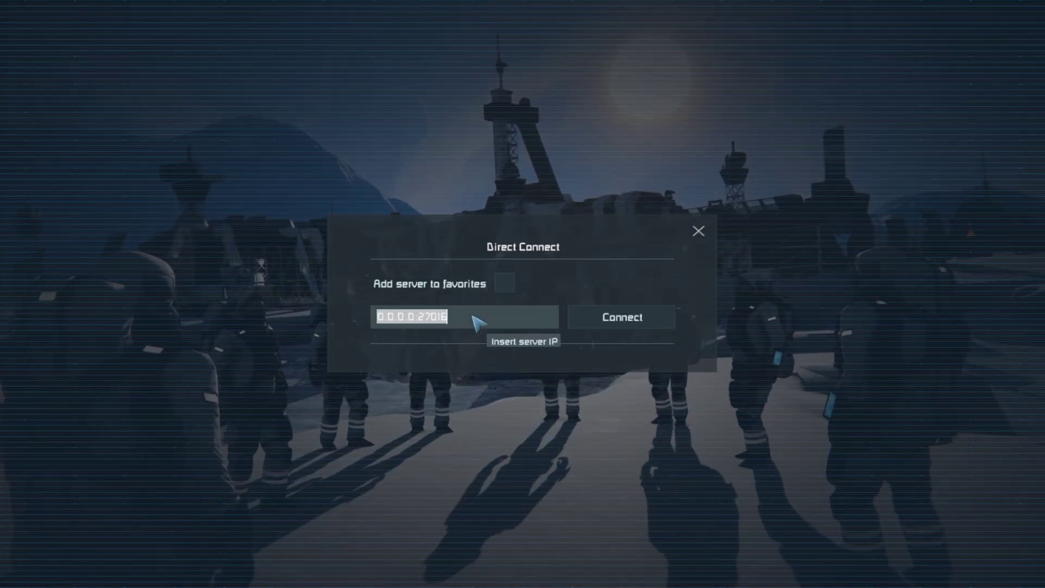
pyautogui.hotkey('ctrl', 'v')
pyautogui.click(505, 282)
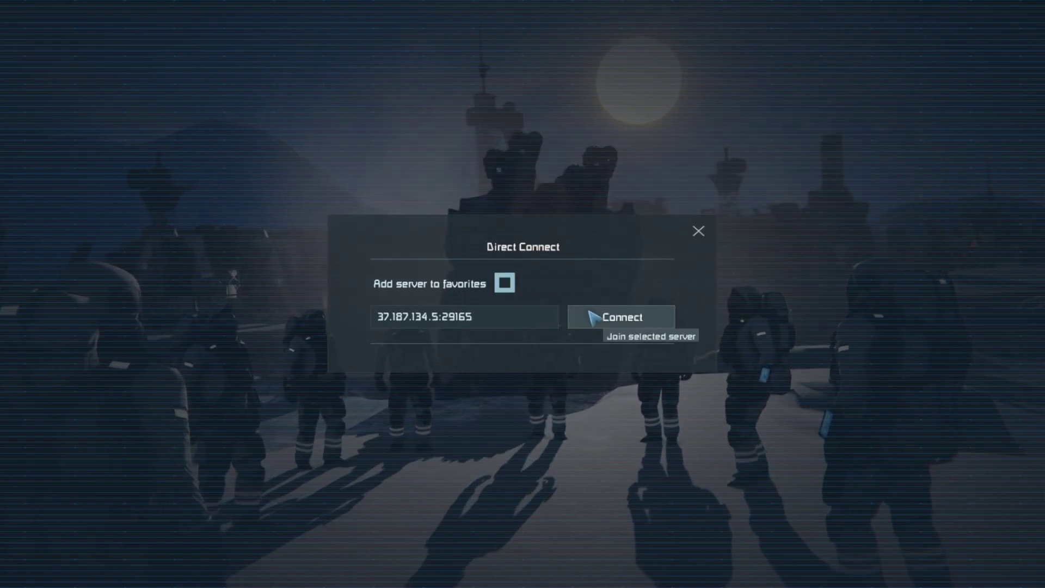
pyautogui.click(594, 321)
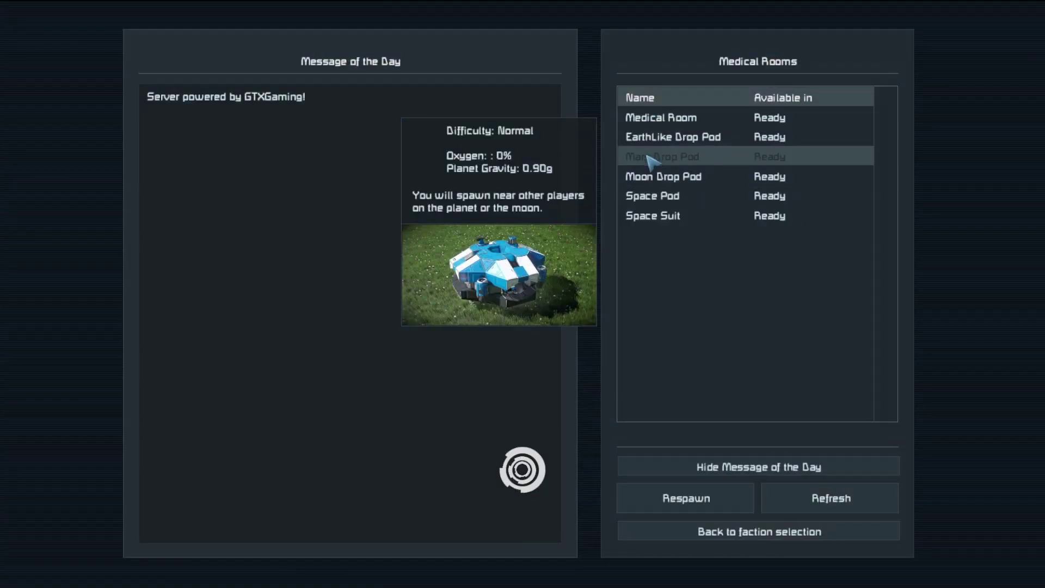
# - Respawn in the EarthLike drop pod and check the inventory and chat for the delivered items
pyautogui.click(649, 157)
pyautogui.click(661, 136)
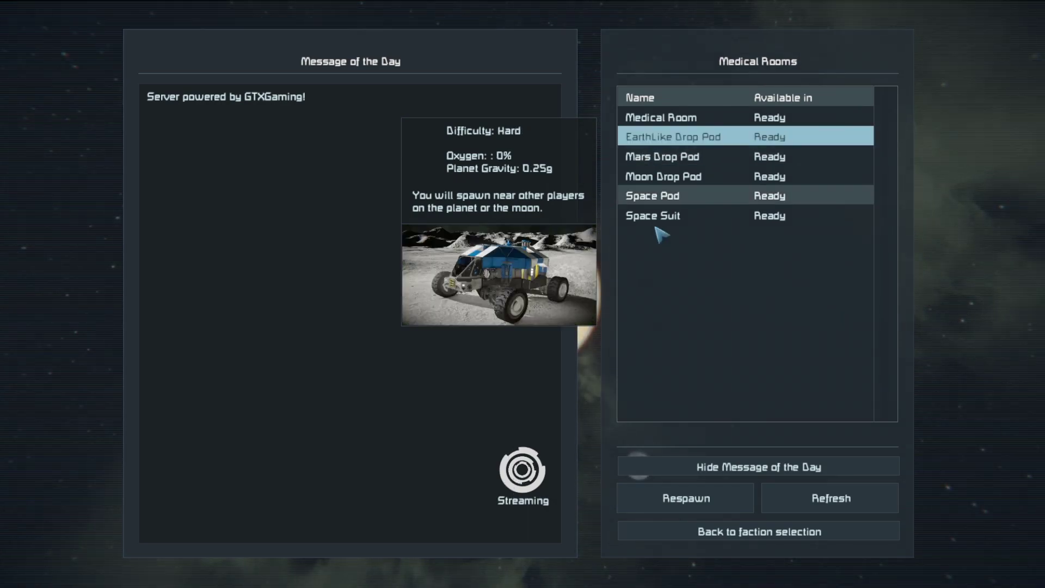
pyautogui.click(695, 501)
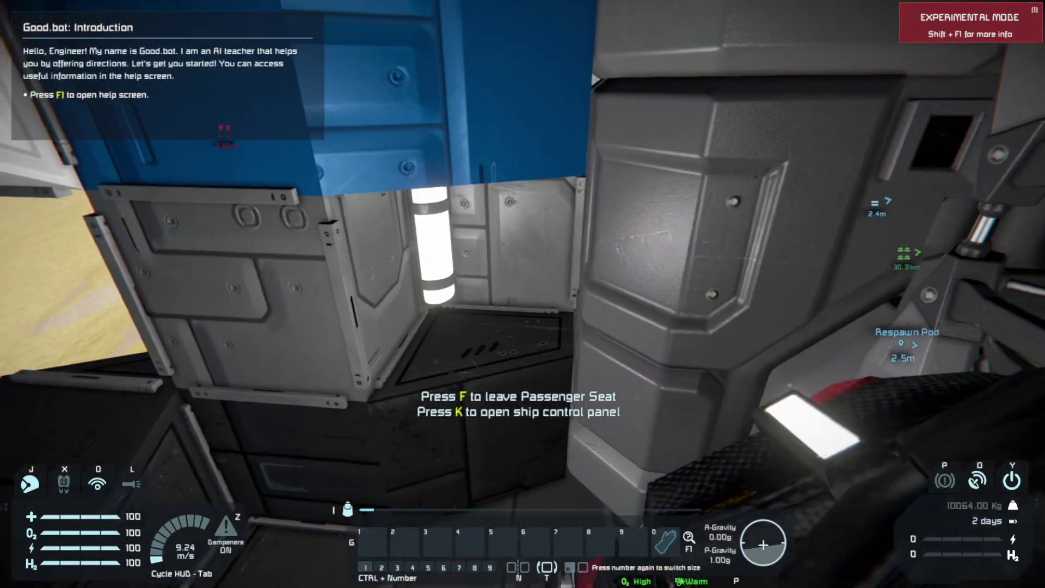
pyautogui.press('k')
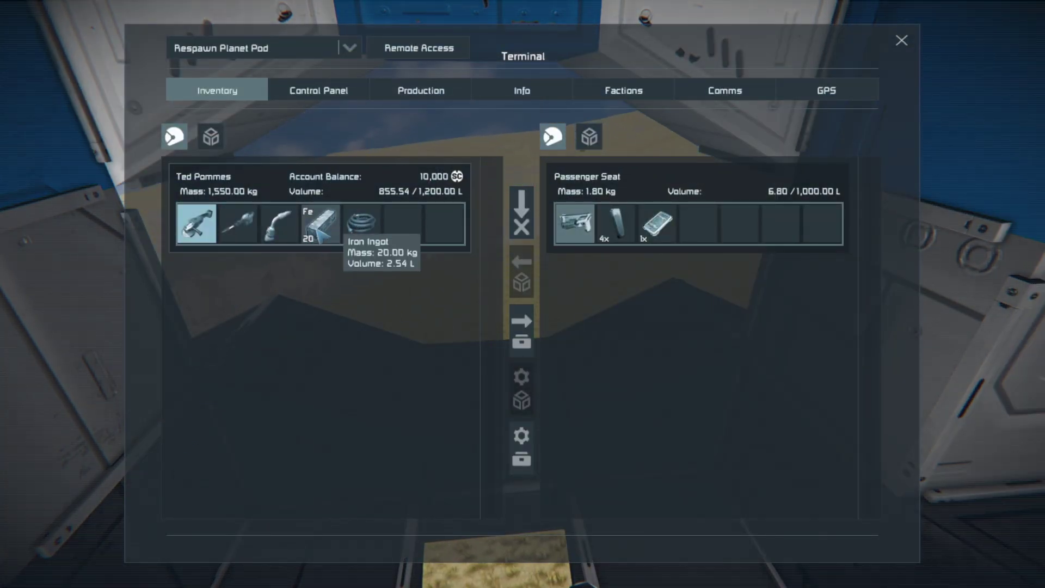
pyautogui.press('Escape')
pyautogui.press('Return')
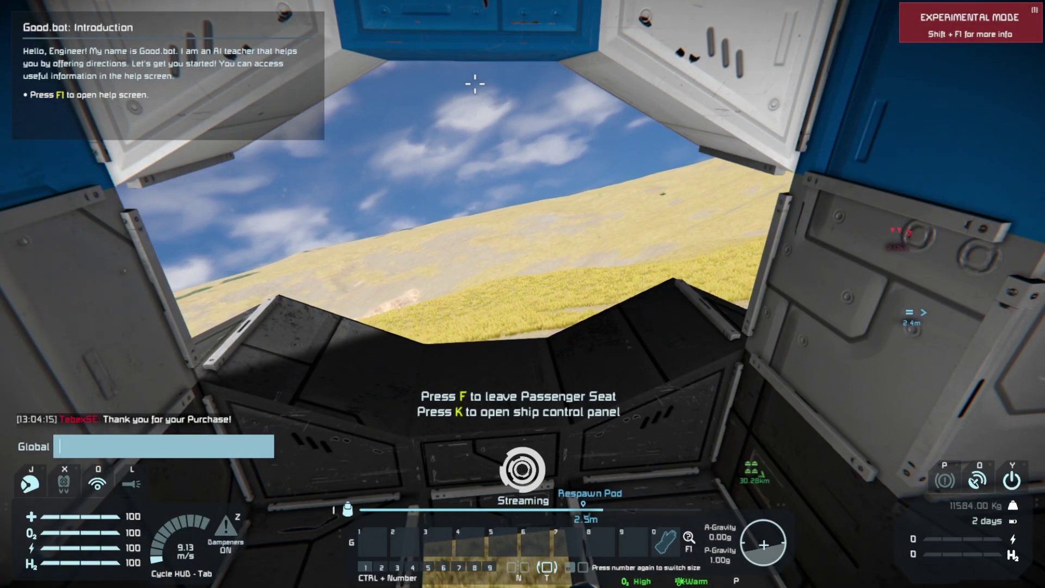
pyautogui.press('Escape')
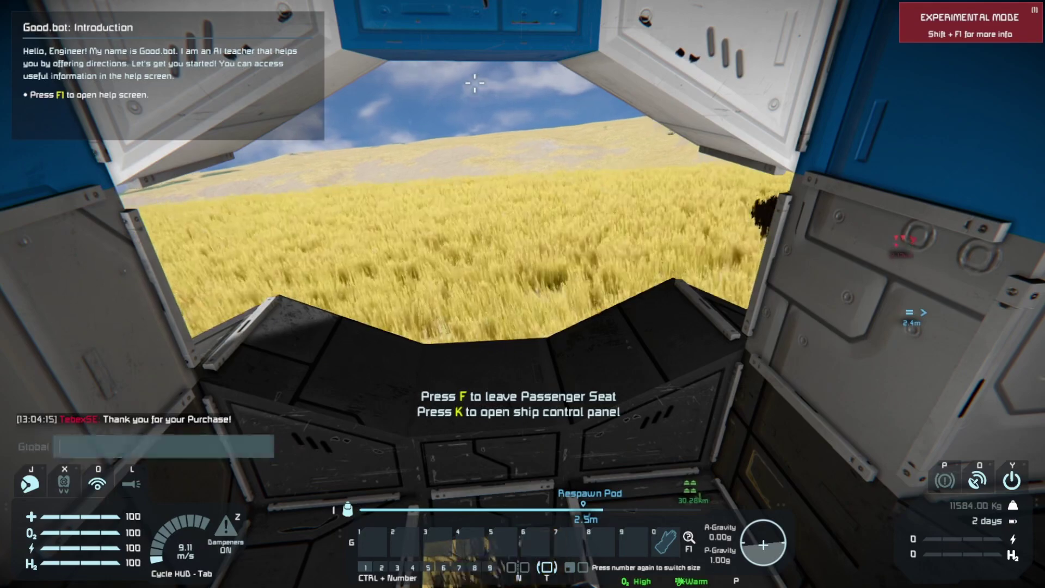
pyautogui.press('i')
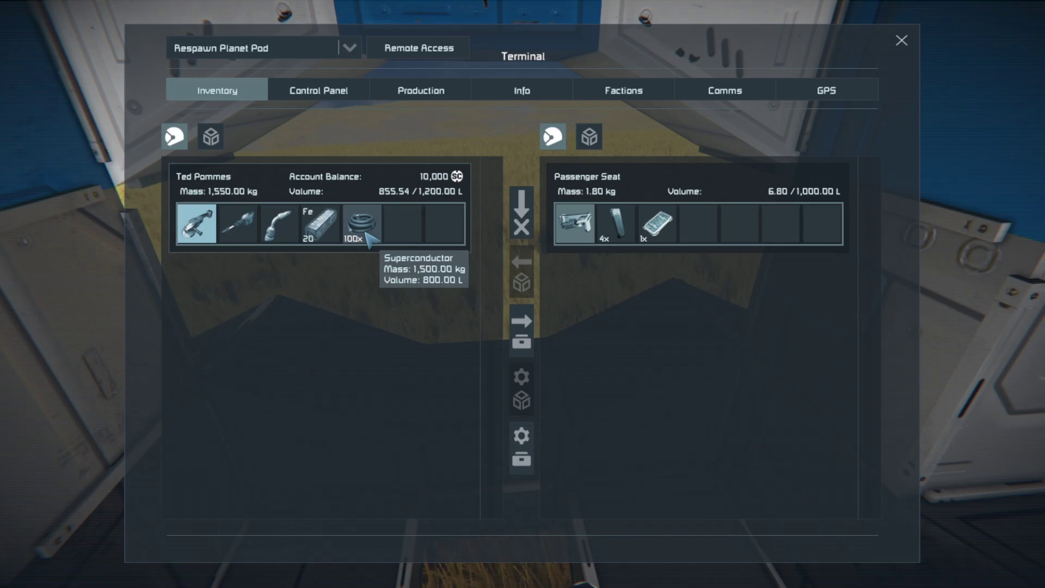
# - Exit the pod, jetpack over the EarthLike grassland, then sit in the pod and get out again
pyautogui.press('Escape')
pyautogui.press('f')
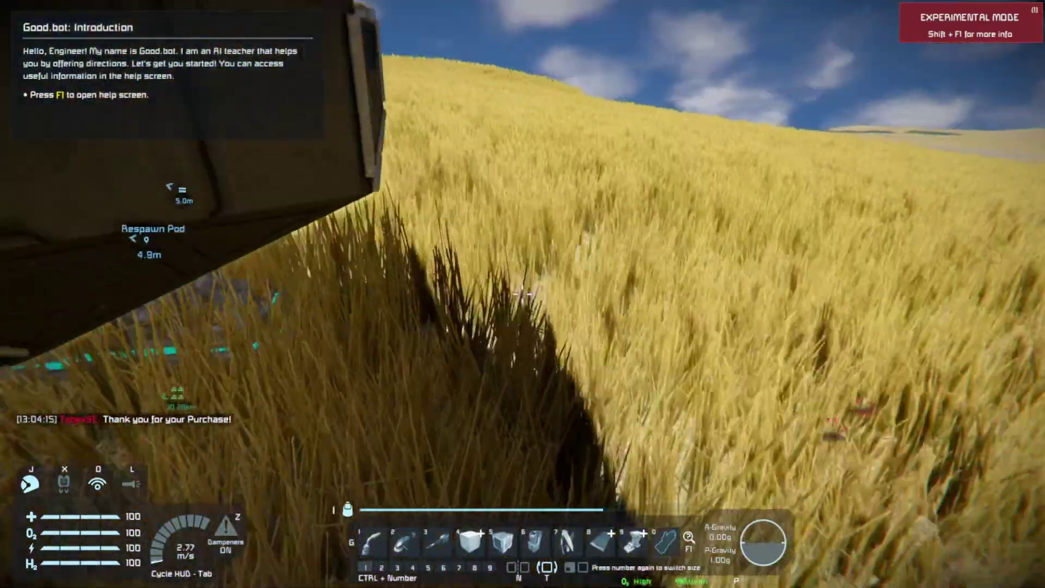
pyautogui.press('s')
pyautogui.press('space')
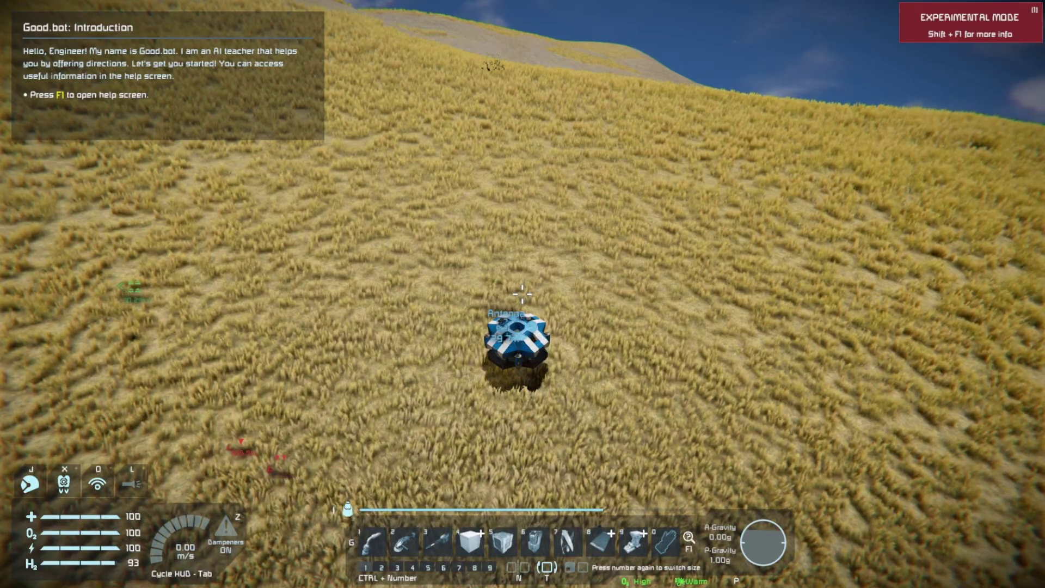
pyautogui.press('w')
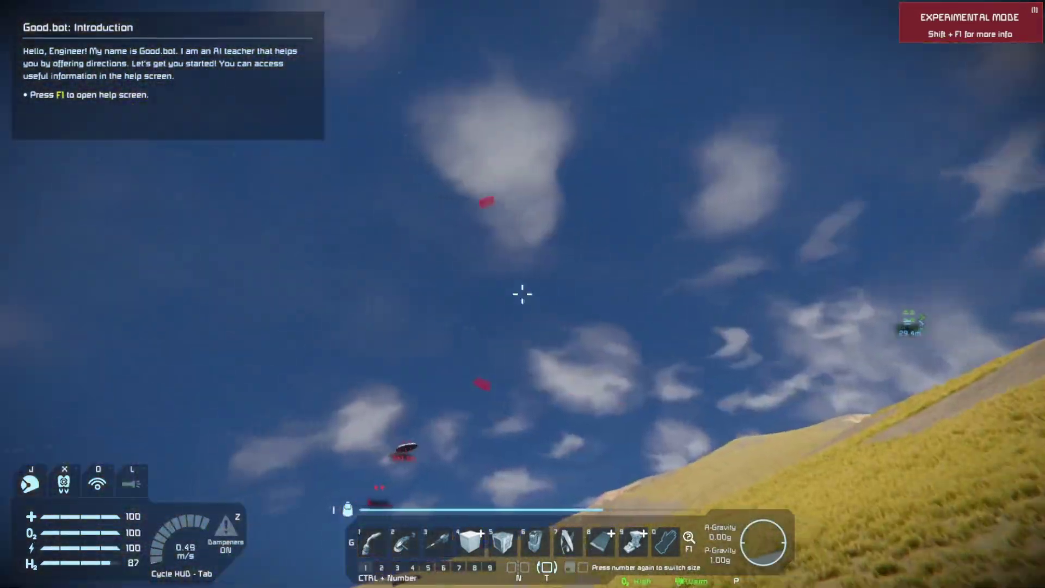
pyautogui.press('w')
pyautogui.press('w')
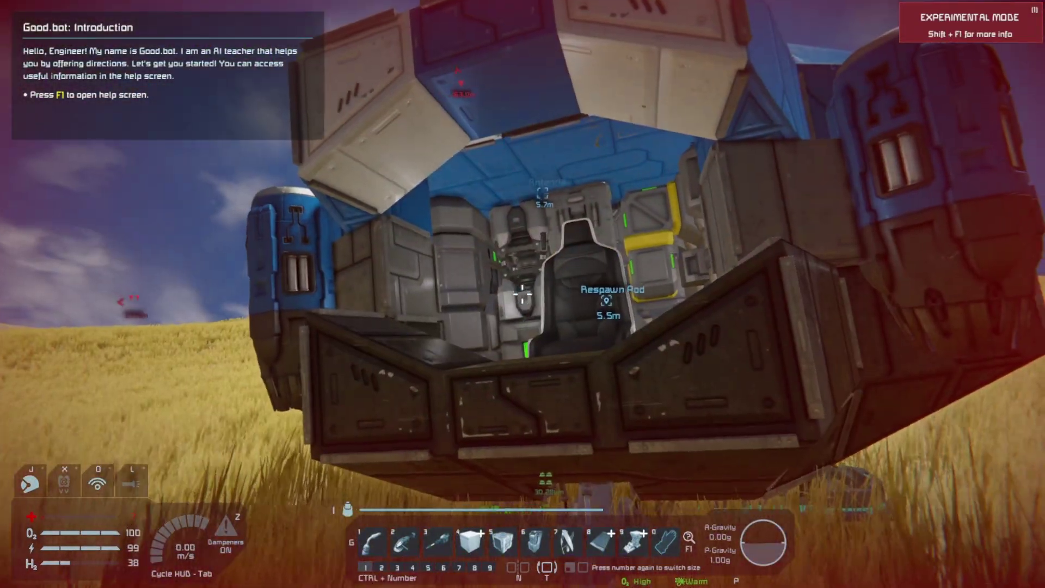
pyautogui.press('w')
pyautogui.press('f')
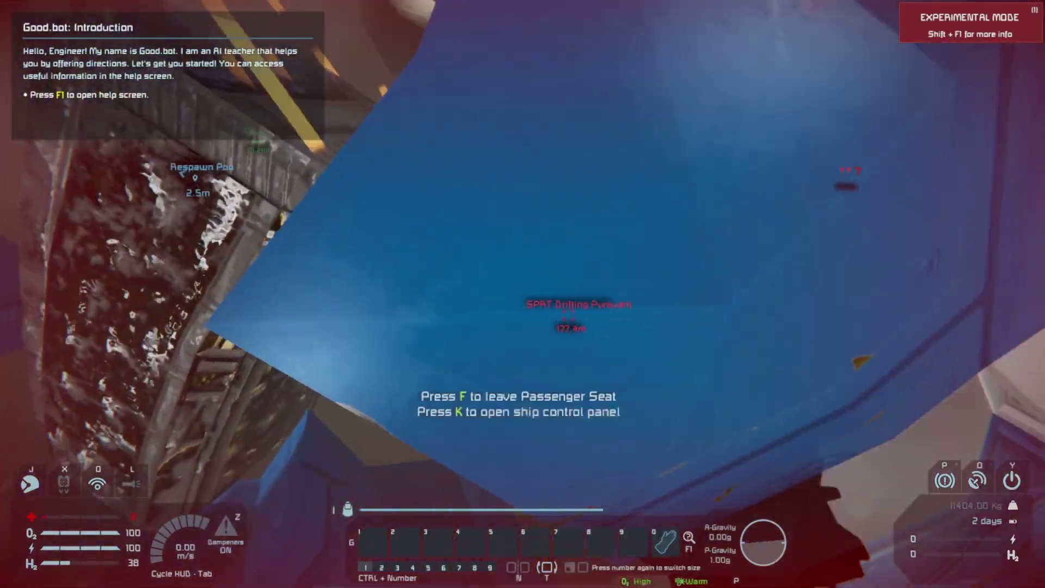
pyautogui.press('f')
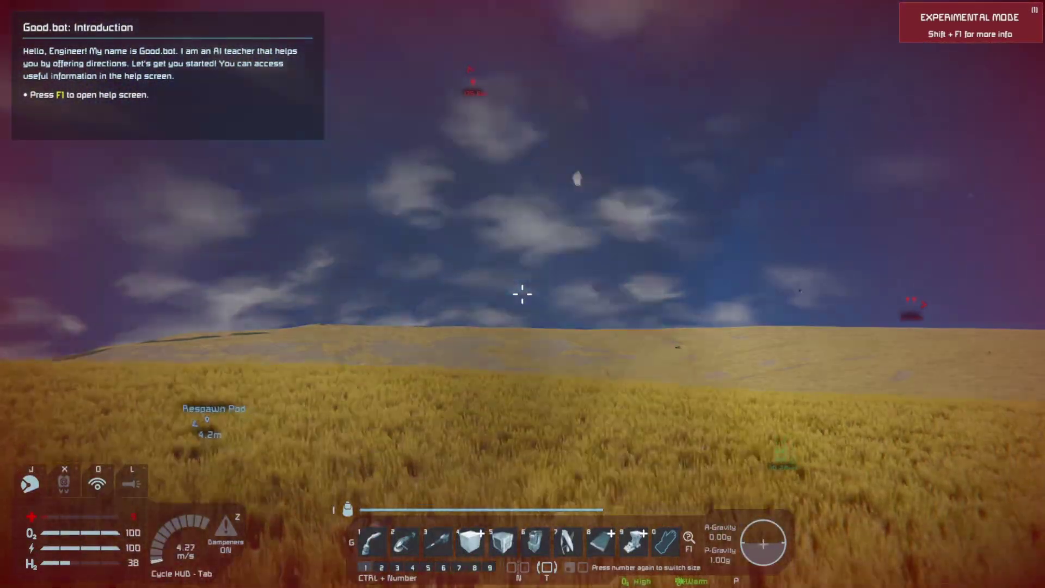